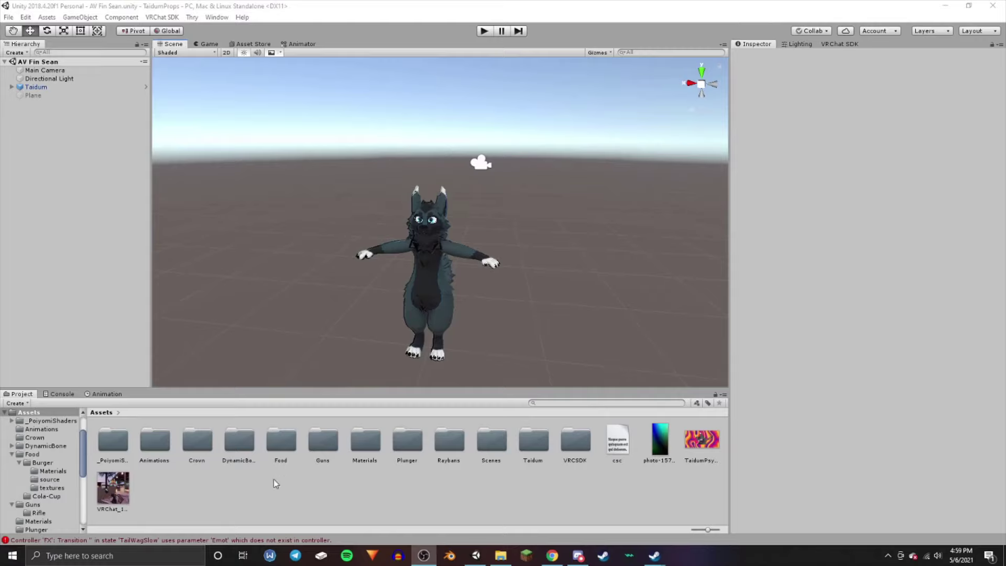
Create a folder named Guitar in Assets and open it
right_click(279, 498)
mouse_move(320, 254)
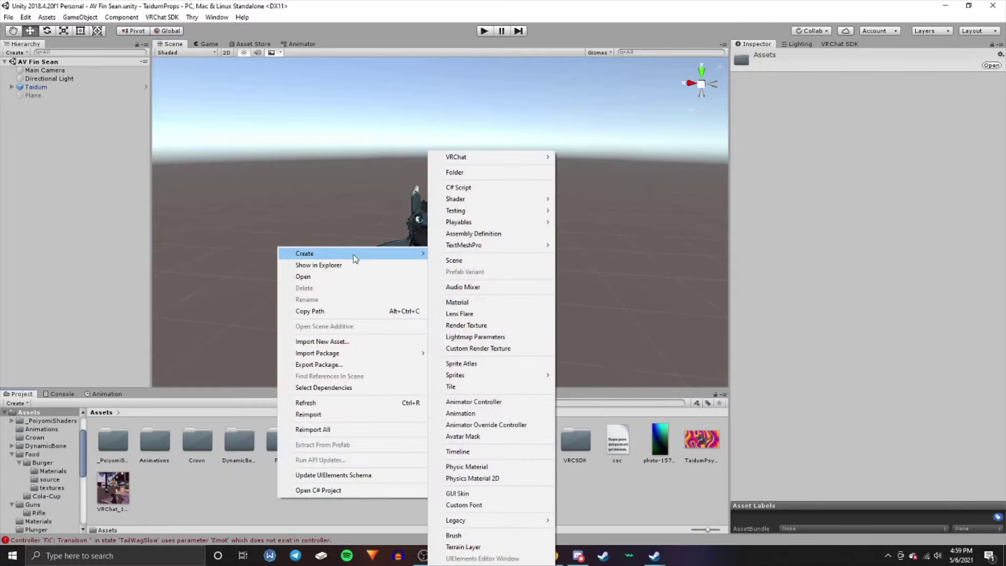
left_click(485, 173)
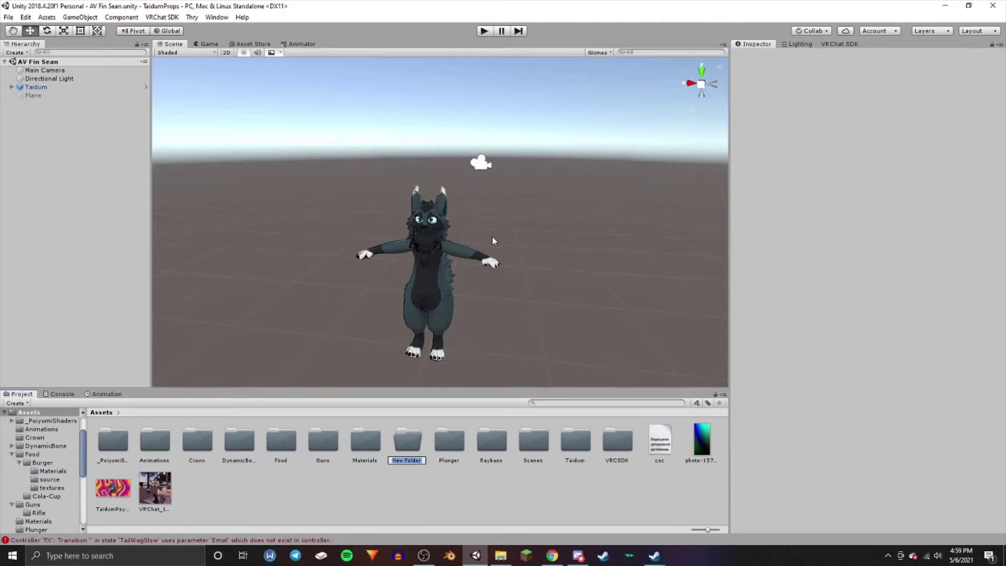
key("BackSpace")
key("Return")
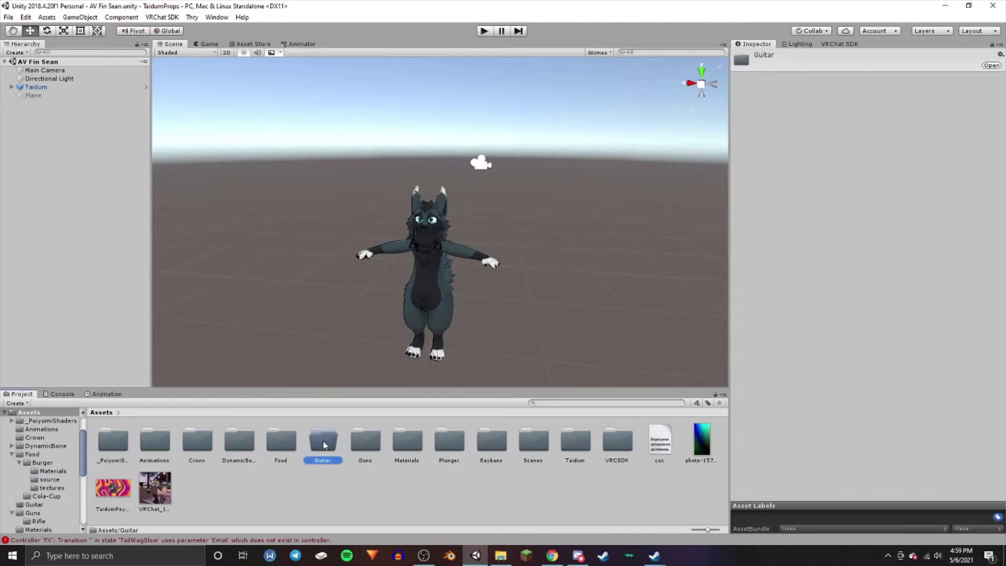
double_click(323, 443)
Import Guitar.obj and its Diffuse, Glossiness, Normal and Specular textures from File Explorer into the Guitar folder
left_click(501, 556)
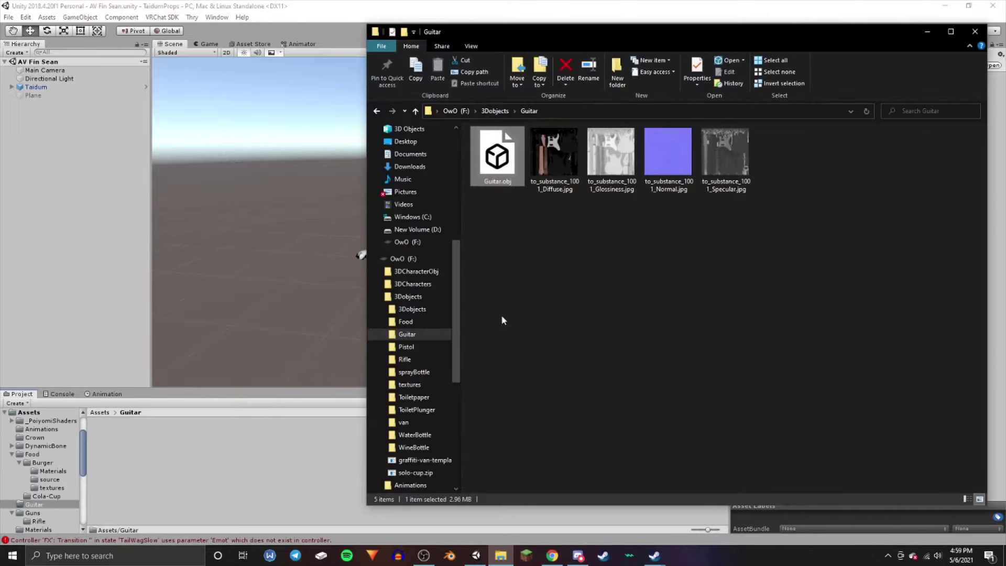
left_click_drag(811, 170, 496, 155)
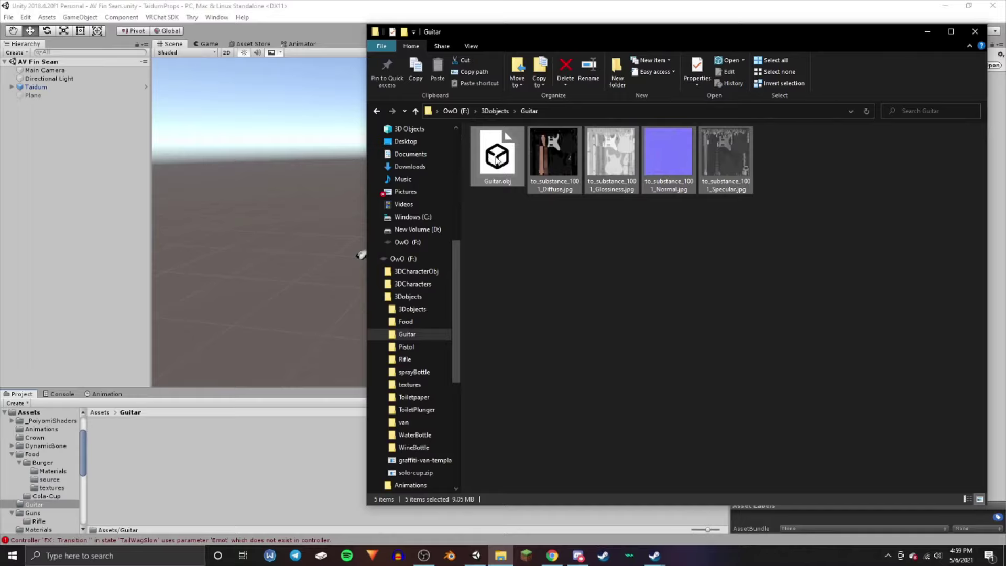
left_click_drag(498, 167, 321, 467)
Create a material named Guitar and assign the imported textures to its albedo, metallic, normal and occlusion maps
right_click(314, 442)
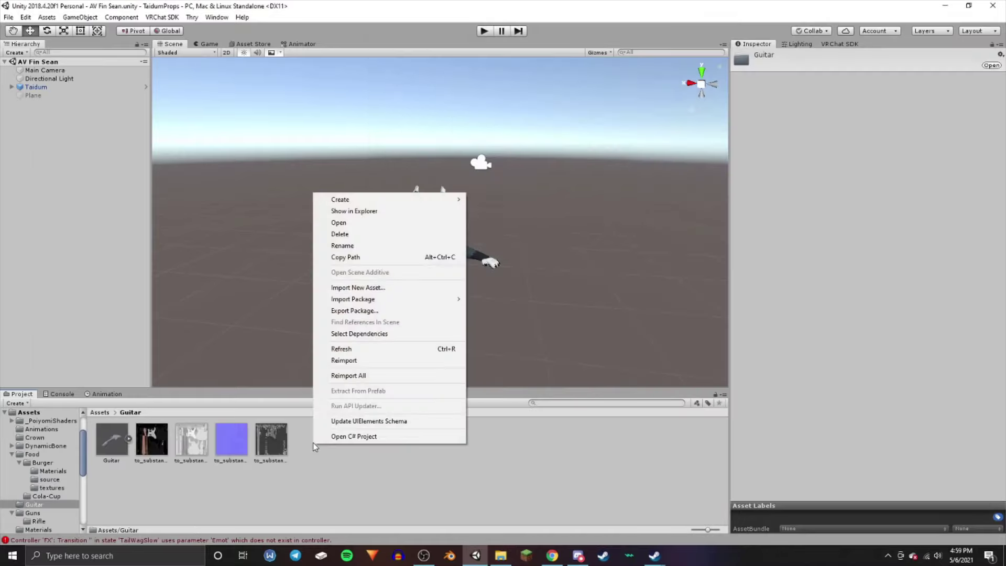
mouse_move(367, 199)
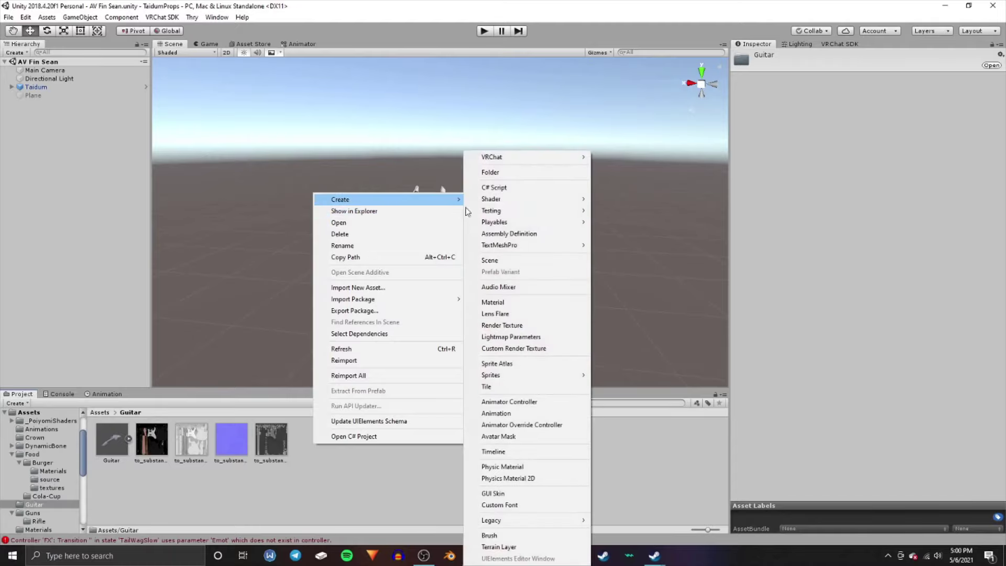
left_click(498, 302)
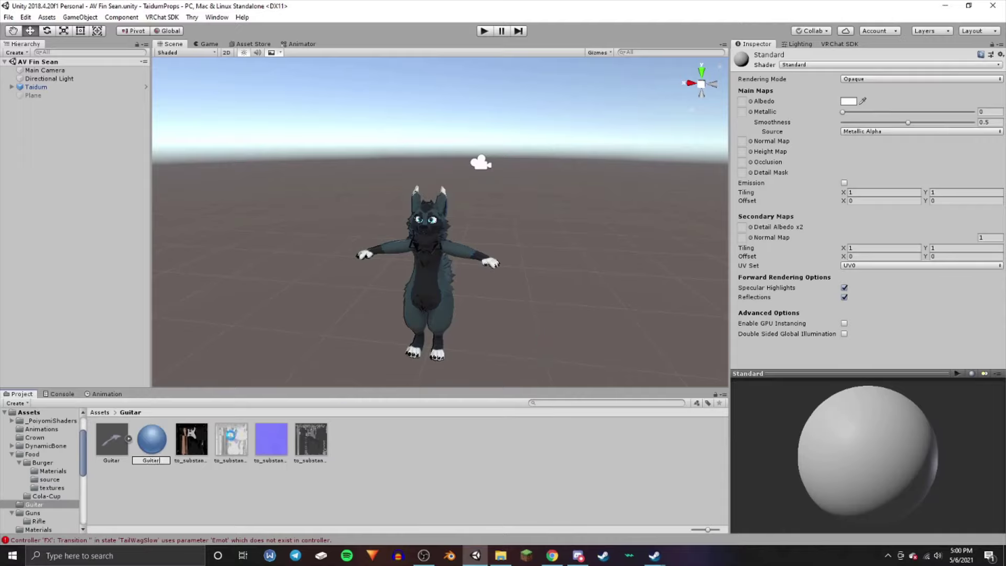
key("Return")
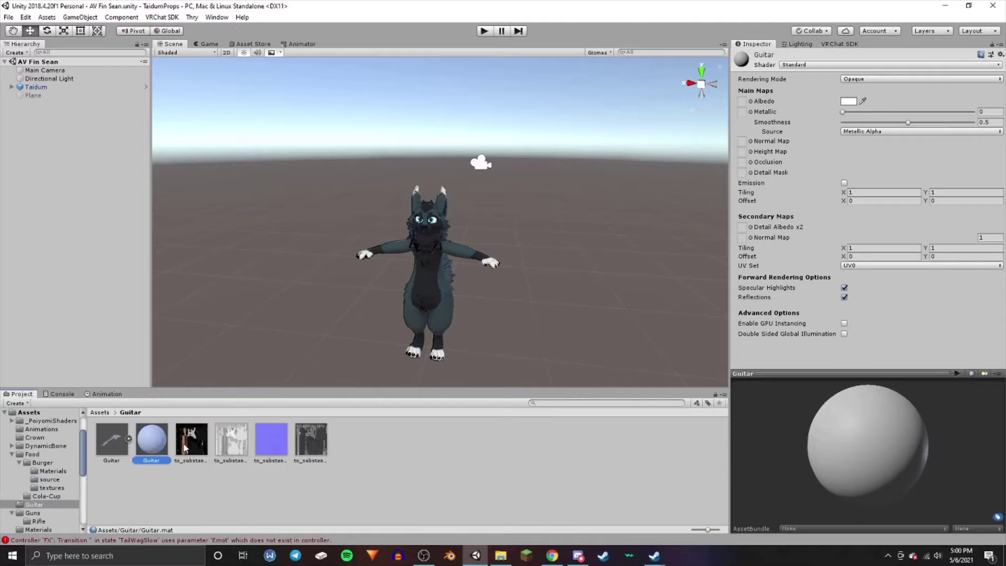
left_click_drag(184, 449, 742, 103)
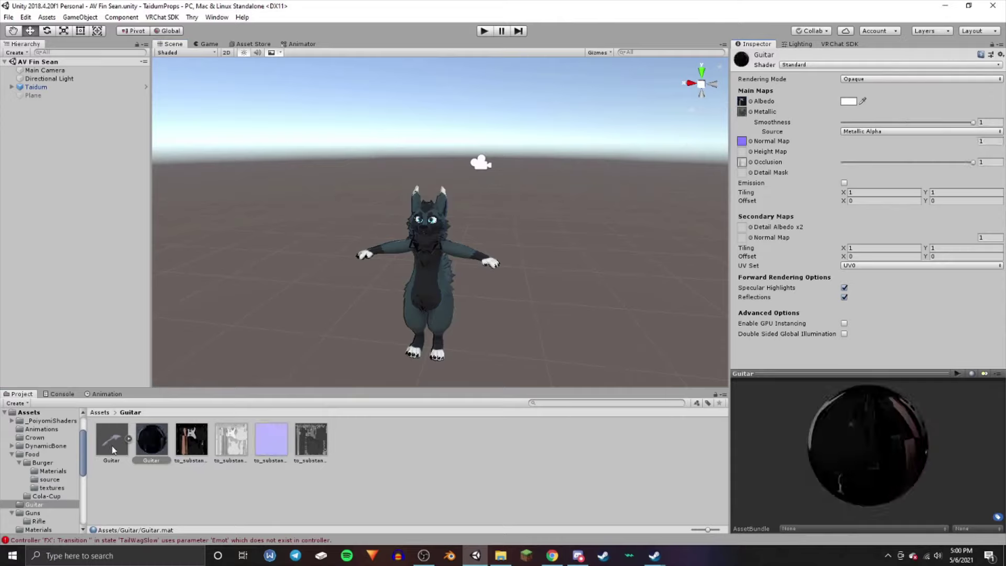
Add the Guitar model to the scene and scale it down uniformly to 0.2
left_click_drag(113, 450, 33, 137)
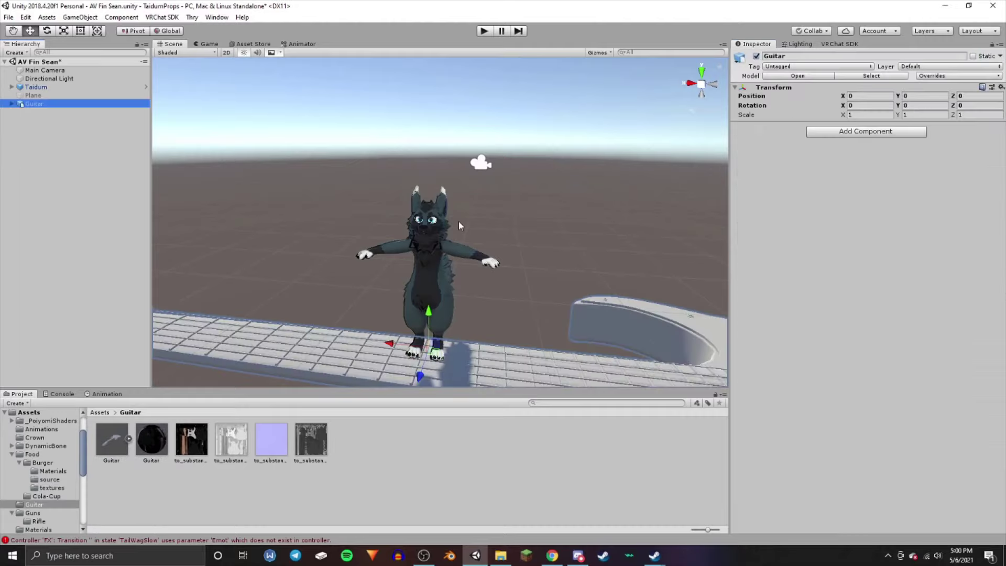
key("s")
right_click_drag(460, 222, 472, 243)
key("r")
left_click_drag(419, 268, 379, 271)
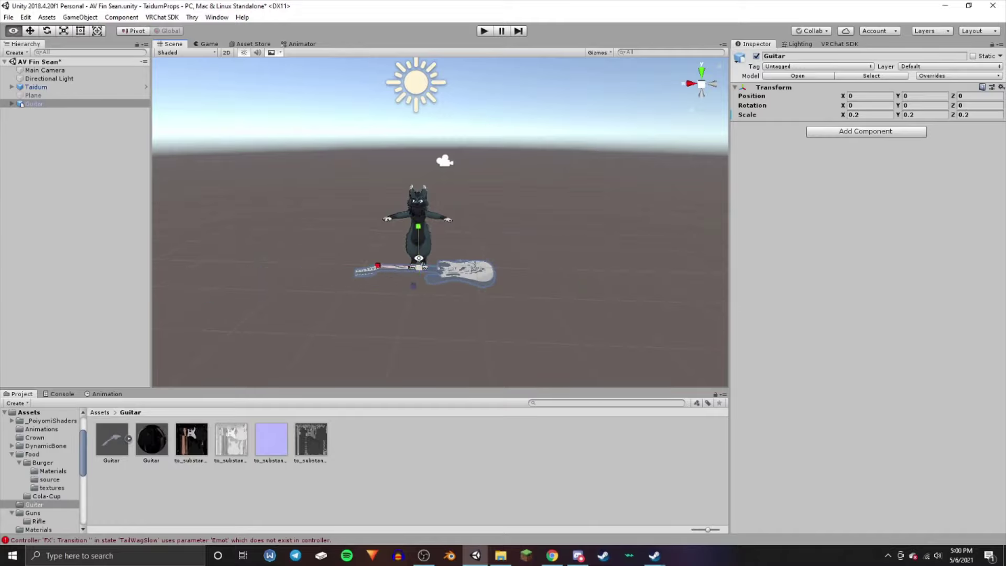
Reduce the guitar's uniform scale to 0.16 to suit the avatar's size
key("w")
mouse_move(418, 258)
right_mouse_down()
mouse_move(409, 270)
mouse_move(421, 260)
right_mouse_up()
left_click_drag(417, 247, 409, 254)
key("w")
mouse_move(409, 254)
right_mouse_down()
mouse_move(443, 258)
mouse_move(410, 286)
mouse_move(405, 256)
mouse_move(413, 273)
right_mouse_up()
key("s")
key("w")
key("w")
key("s")
key("w")
key("s")
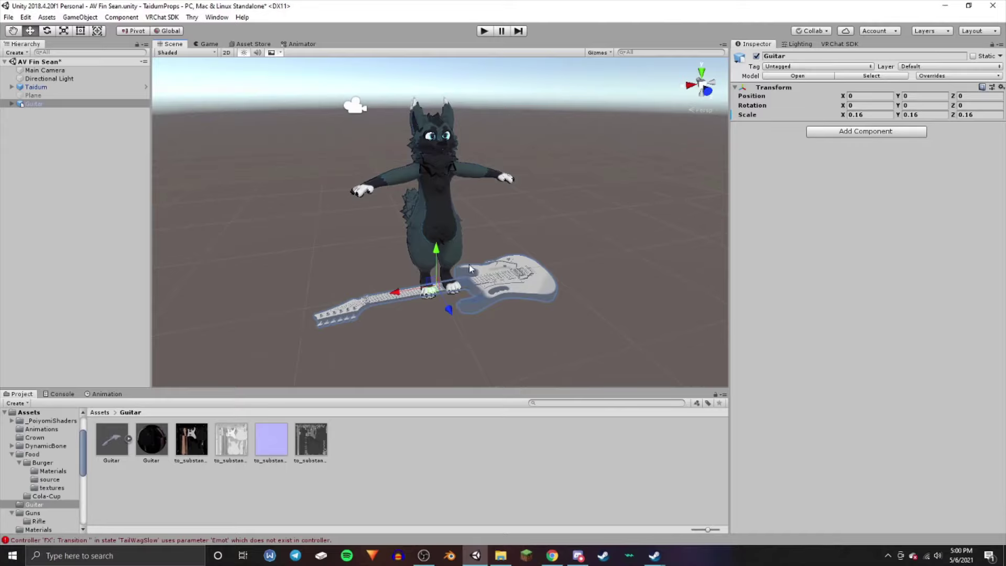
Shrink the guitar slightly more, to a uniform scale of 0.144
mouse_move(413, 273)
left_mouse_down("alt")
mouse_move(450, 273)
mouse_move(431, 268)
left_mouse_up("alt")
key("r")
key("w")
right_click_drag(494, 260, 496, 252)
key("w")
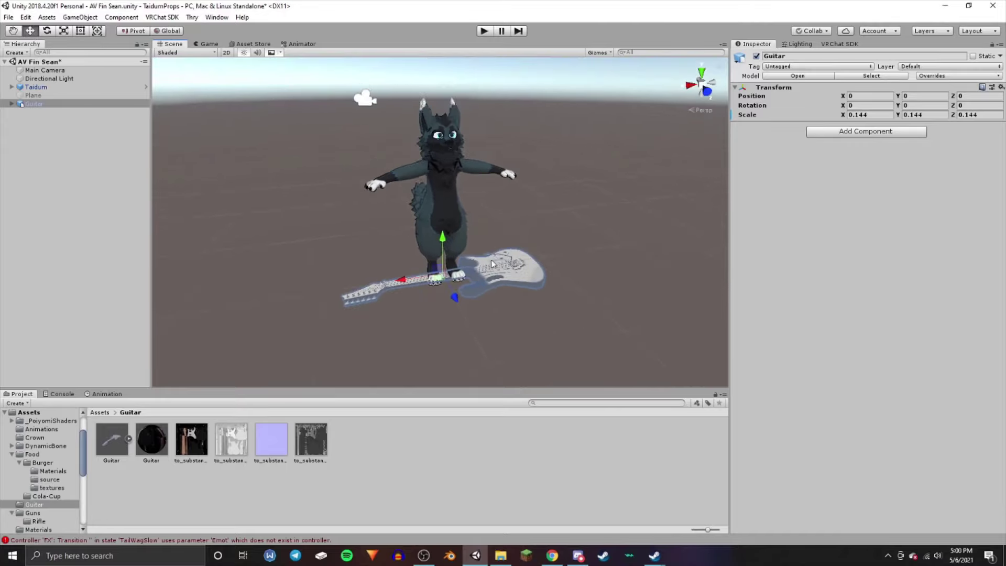
left_click_drag(497, 253, 494, 276, "alt")
scroll(514, 325, "down", 3)
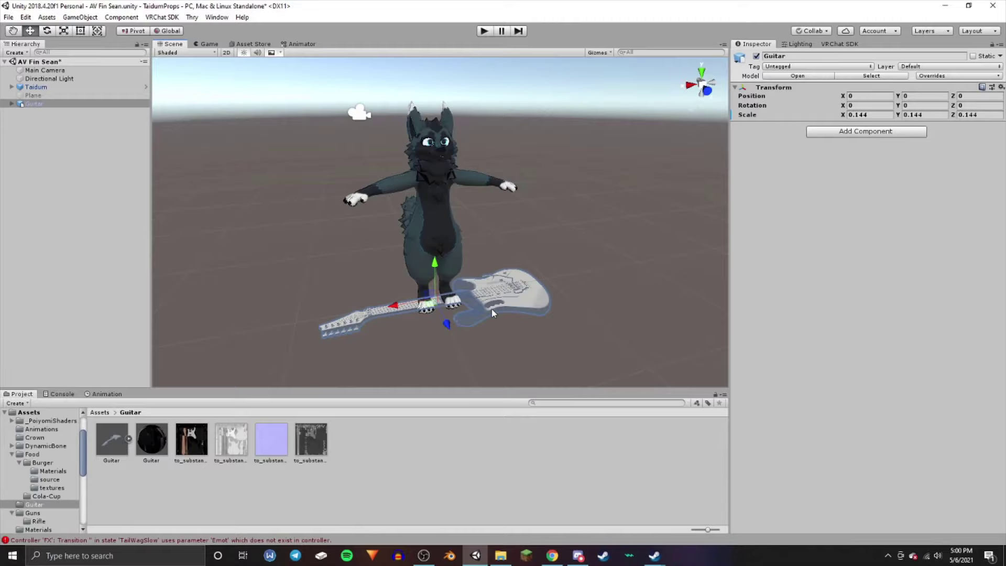
Scale the guitar to about 0.0864 and move it to the avatar's right hand, around X 0.867, Z 0.048
left_click_drag(497, 303, 520, 181, "alt")
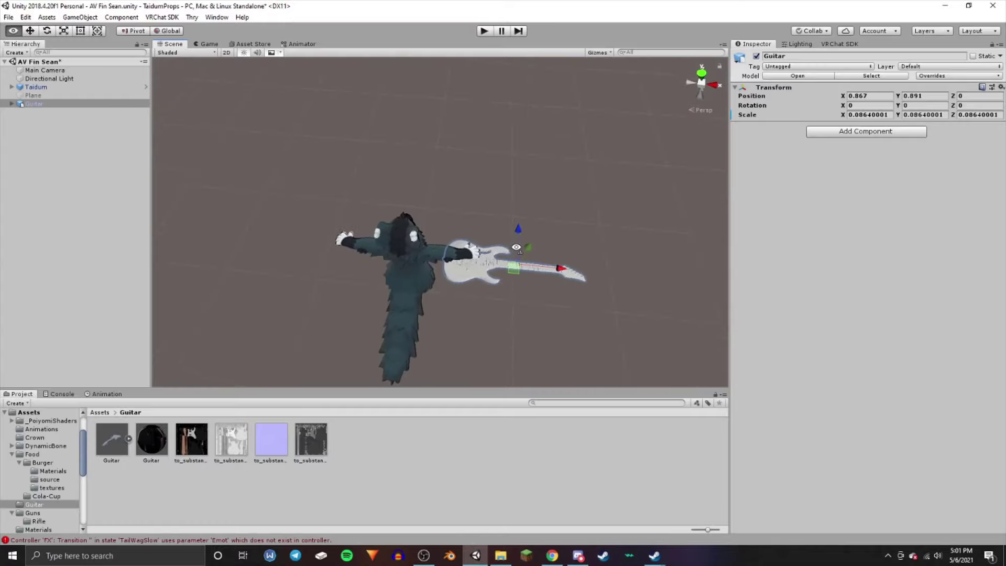
scroll(523, 262, "up", 5)
left_click_drag(523, 263, 591, 185, "alt")
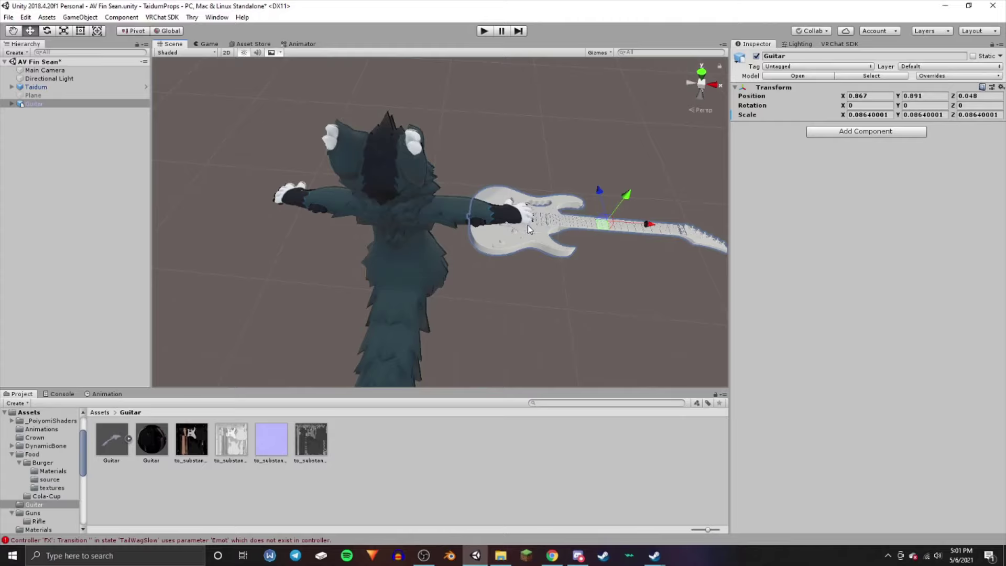
Rotate the guitar to -90° about Y and reposition its body at the right hand, around X 0.48, Z 0.447
key("w")
key("d")
right_click_drag(528, 225, 505, 201)
key("a")
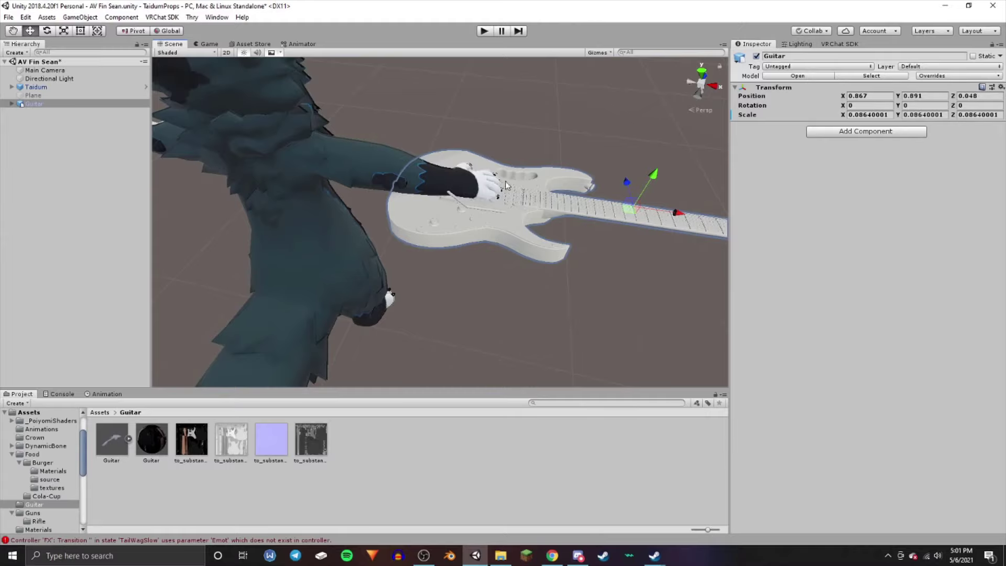
left_click_drag(527, 206, 534, 202, "alt")
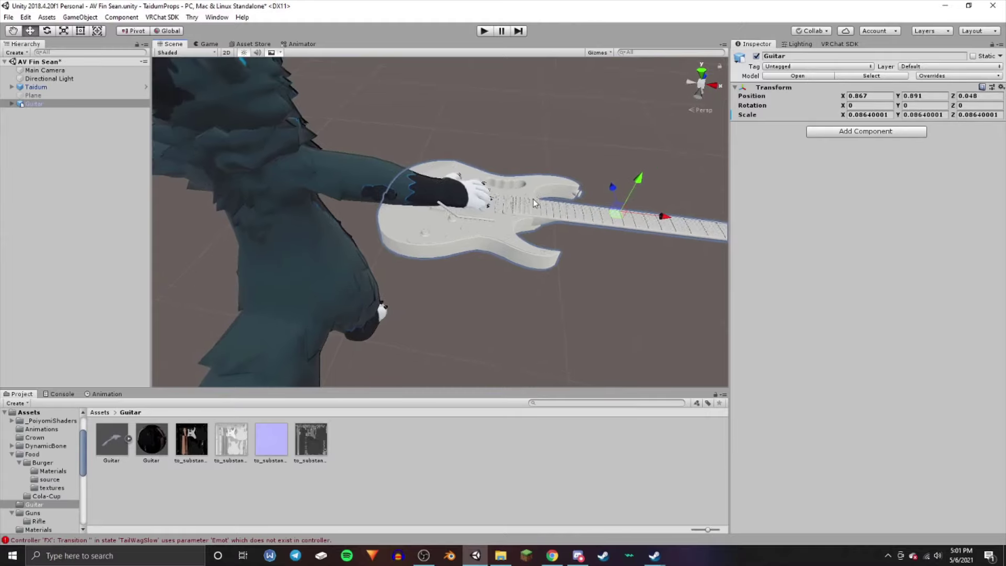
key("e")
left_click_drag(593, 230, 495, 225)
scroll(613, 258, "down", 3)
key("w")
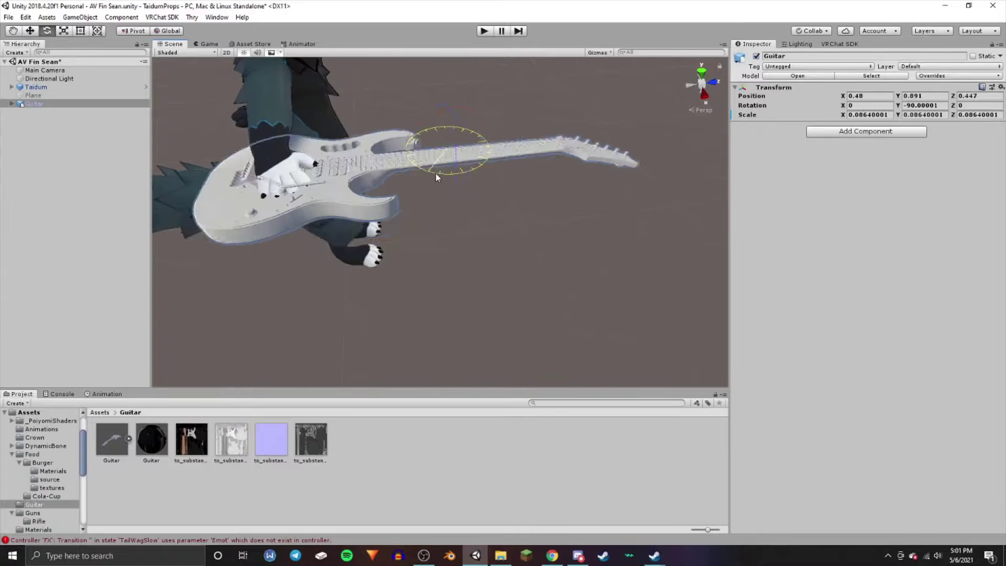
Turn the guitar to about -108.86° about Y and fit it under the right hand near X 0.3787, Y 0.8766, Z 0.3874
left_click_drag(436, 172, 525, 234, "ctrl")
key("w")
left_click_drag(570, 278, 575, 261)
left_click_drag(624, 239, 420, 178)
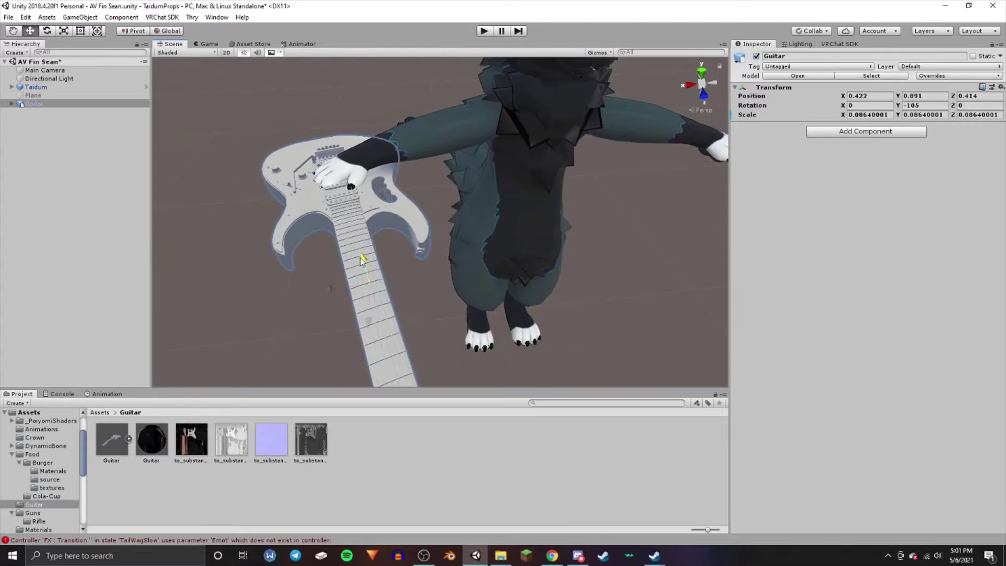
left_click_drag(360, 257, 360, 259)
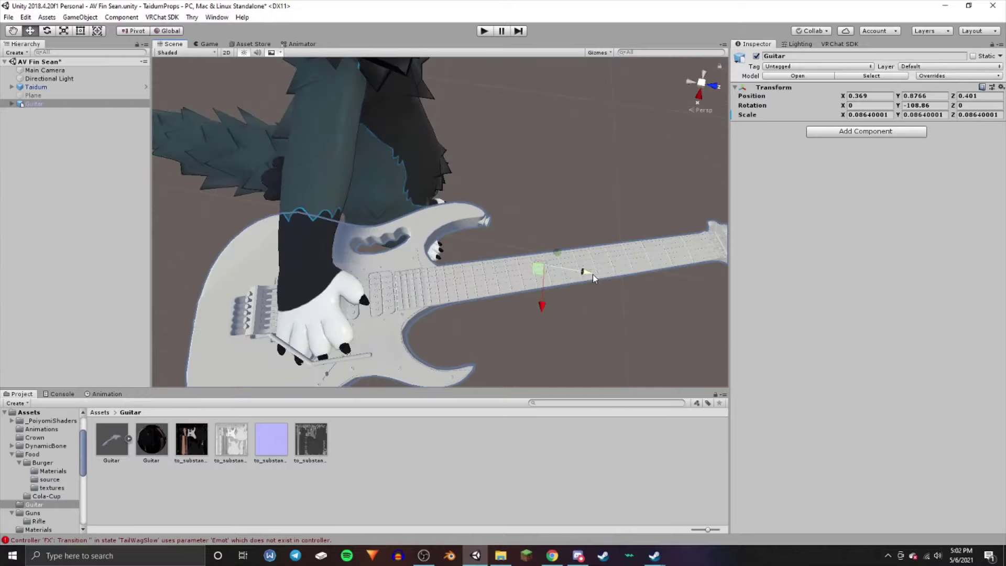
left_click_drag(593, 275, 526, 296)
left_click(582, 276)
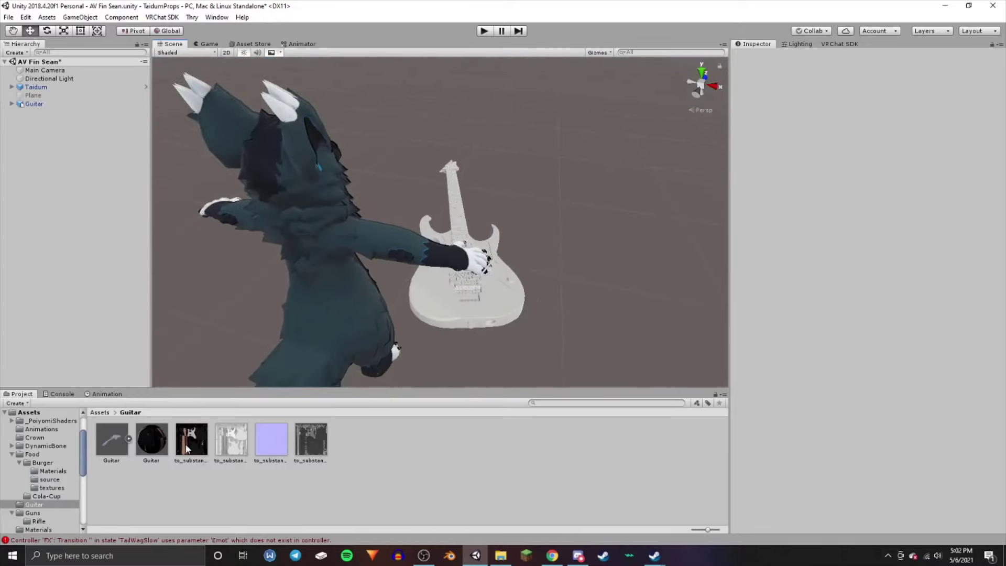
Apply the Guitar material to the guitar model in the scene
key("w")
right_click_drag(487, 331, 477, 281)
key("s")
key("w")
key("s")
left_click_drag(165, 441, 410, 306)
left_click_drag(483, 278, 466, 312, "alt")
scroll(466, 312, "down", 8)
Parent the Guitar object to the Hand_R bone in the Taidum armature
left_click(428, 264)
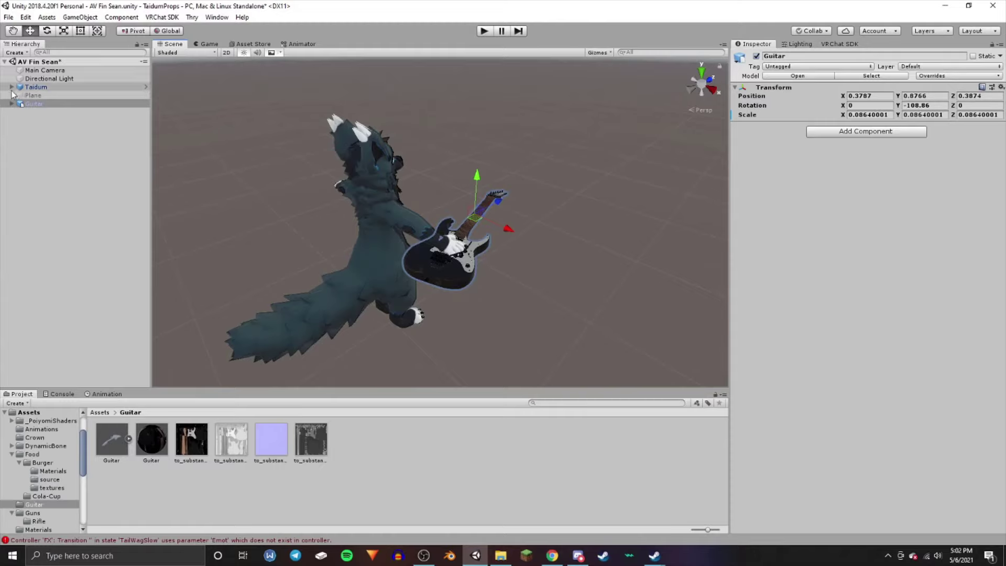
left_click_drag(13, 94, 93, 175)
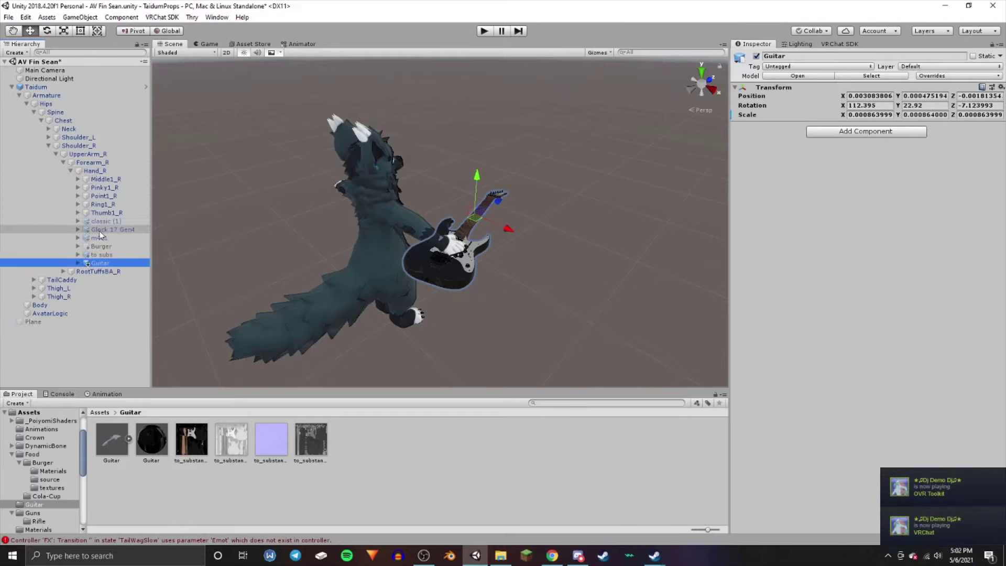
right_click_drag(315, 254, 369, 256)
key("w")
right_click_drag(429, 239, 428, 254)
key("w")
scroll(431, 241, "down", 10)
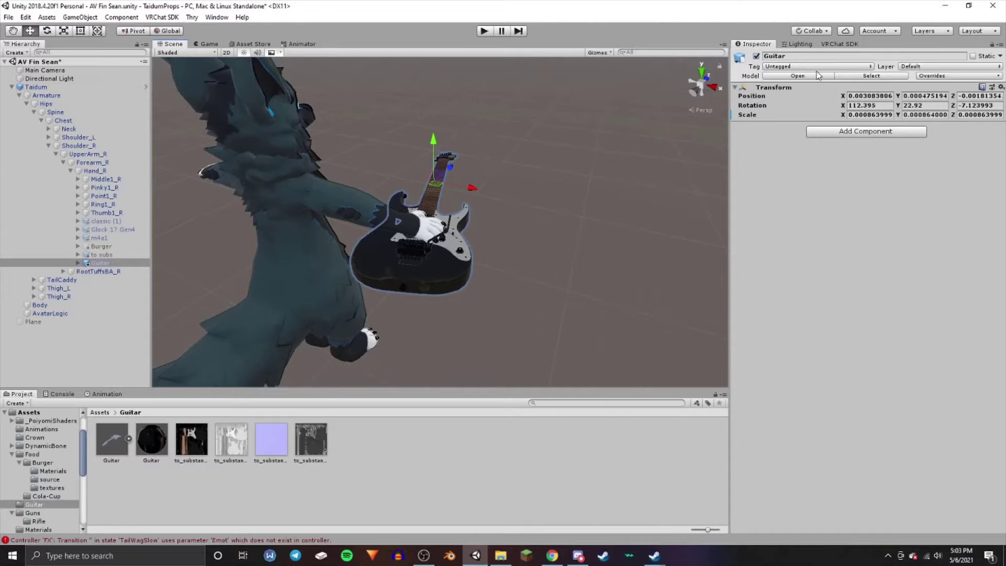
Deactivate the Guitar object so it is hidden by default, and collapse the Taidum hierarchy
left_click(756, 56)
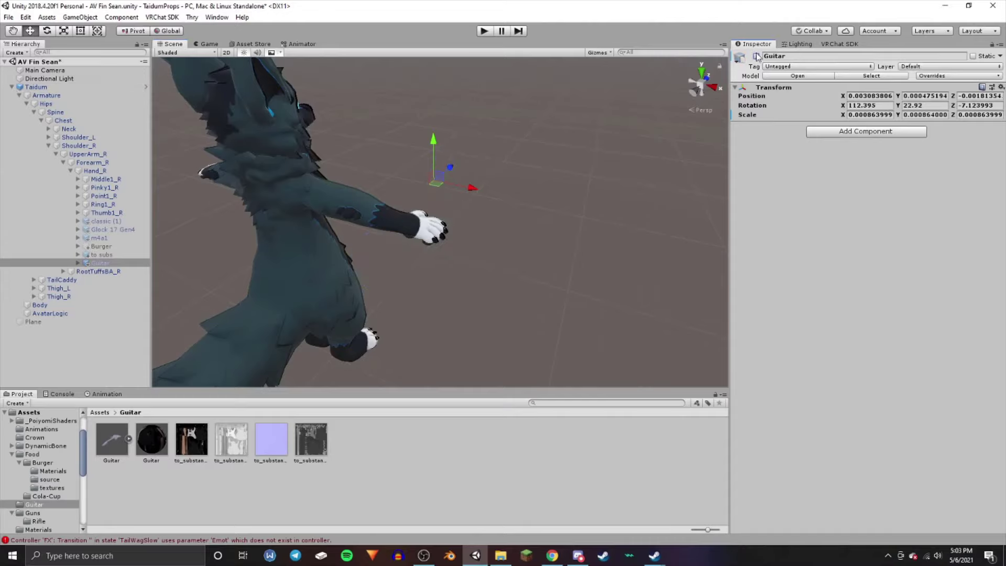
scroll(439, 212, "down", 5)
left_click(493, 221)
left_click_drag(492, 222, 398, 224, "alt")
left_click(11, 87)
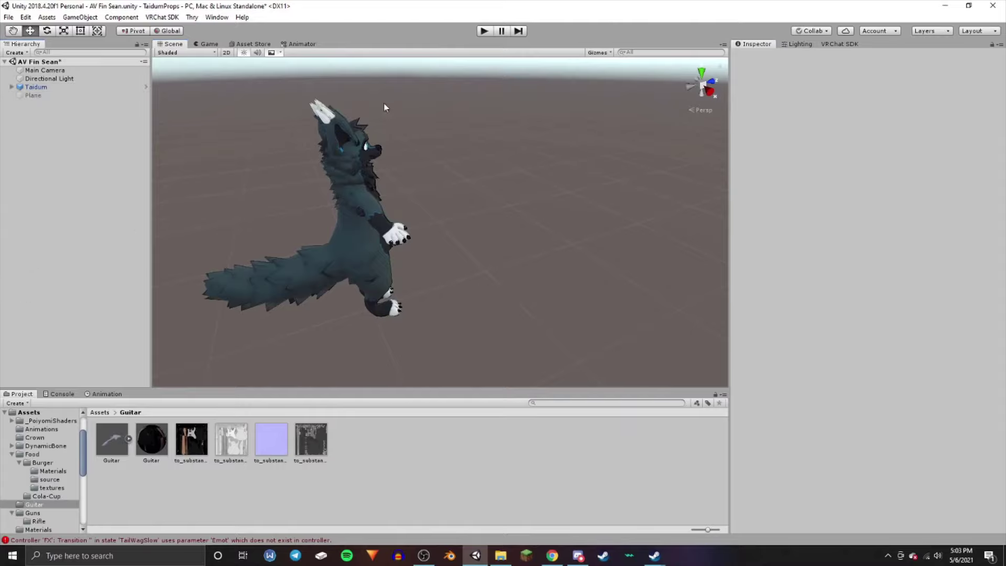
left_click_drag(384, 103, 222, 153, "alt")
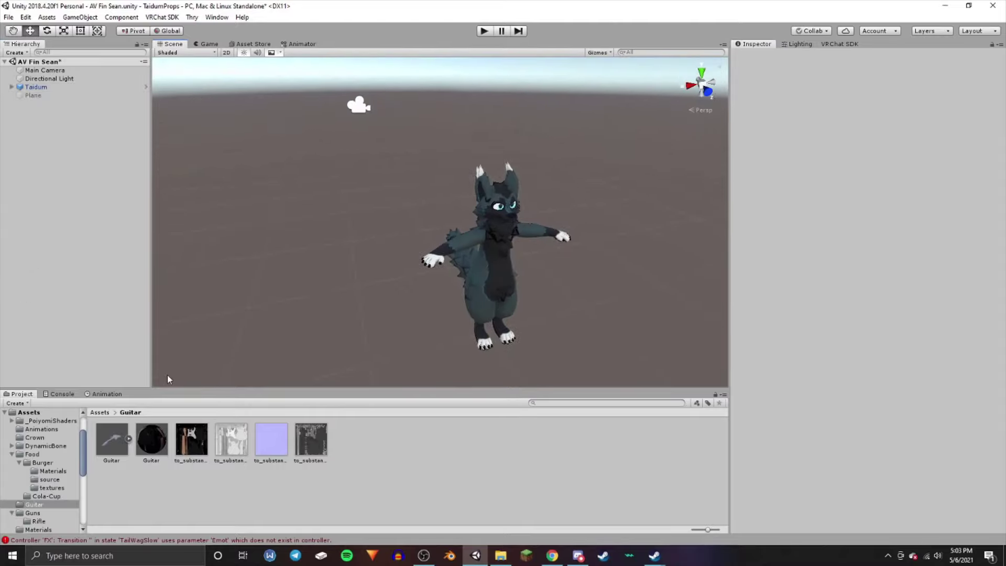
left_click_drag(550, 335, 534, 316, "alt")
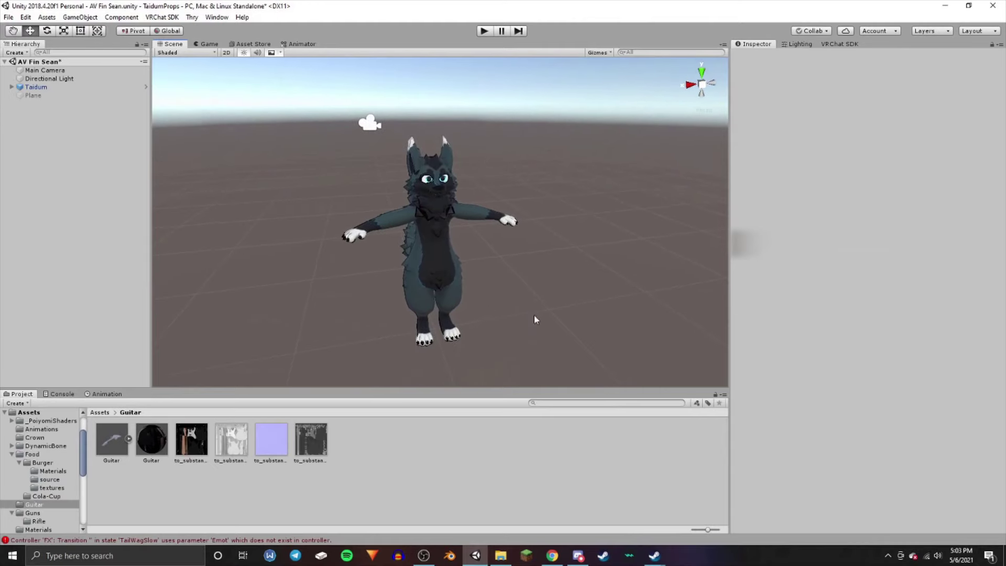
Duplicate the Taidum avatar and deactivate the original
left_click(46, 88)
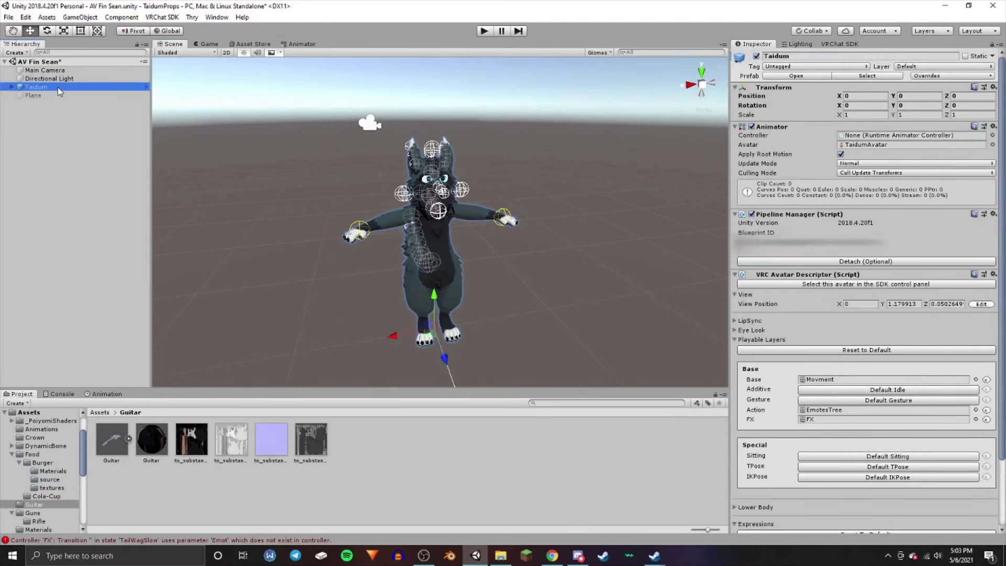
key("ctrl+d")
left_click(54, 87)
left_click(756, 56)
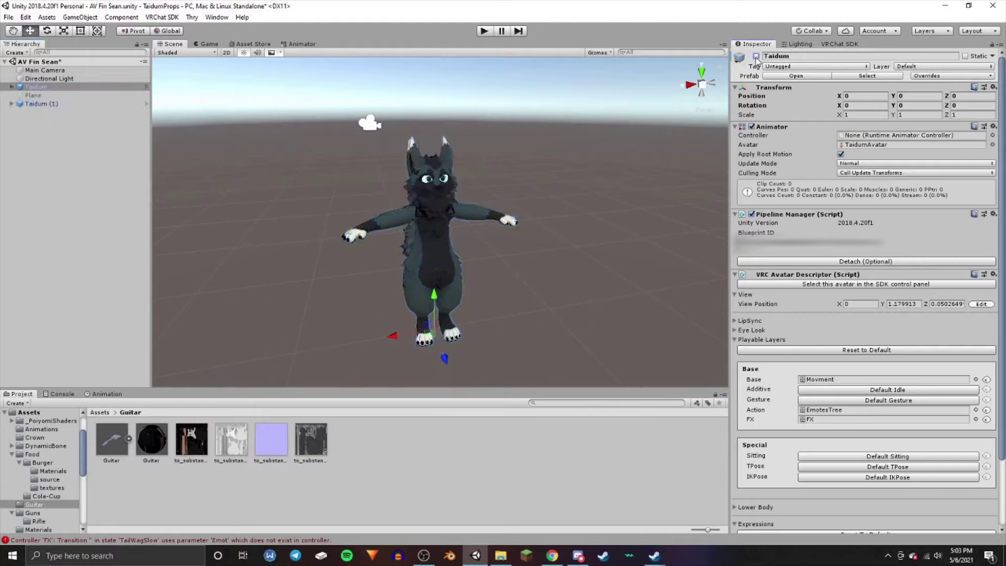
Select the duplicate avatar Taidum (1) and open the Animation window for it
left_click(68, 104)
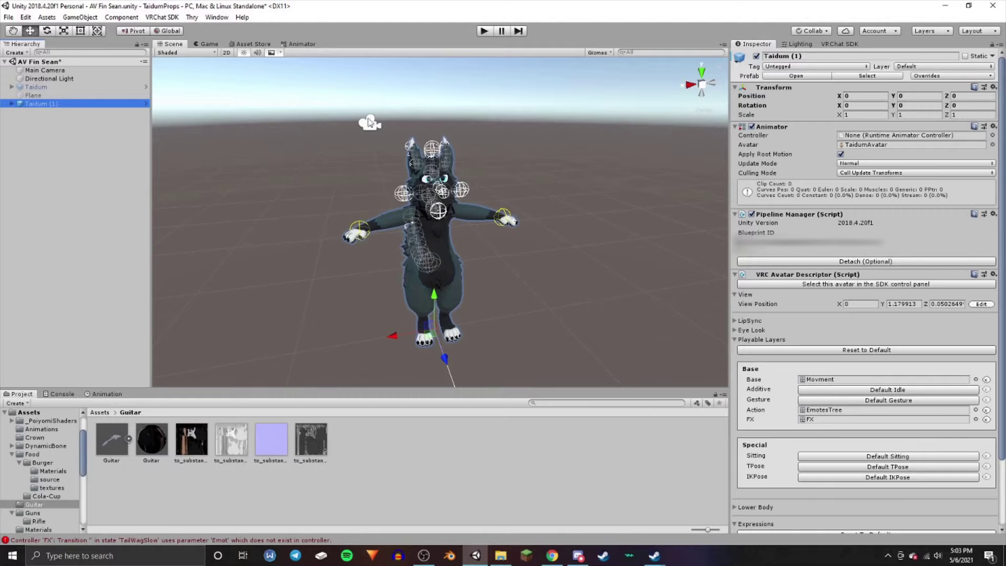
scroll(372, 123, "down", 3)
left_click(105, 395)
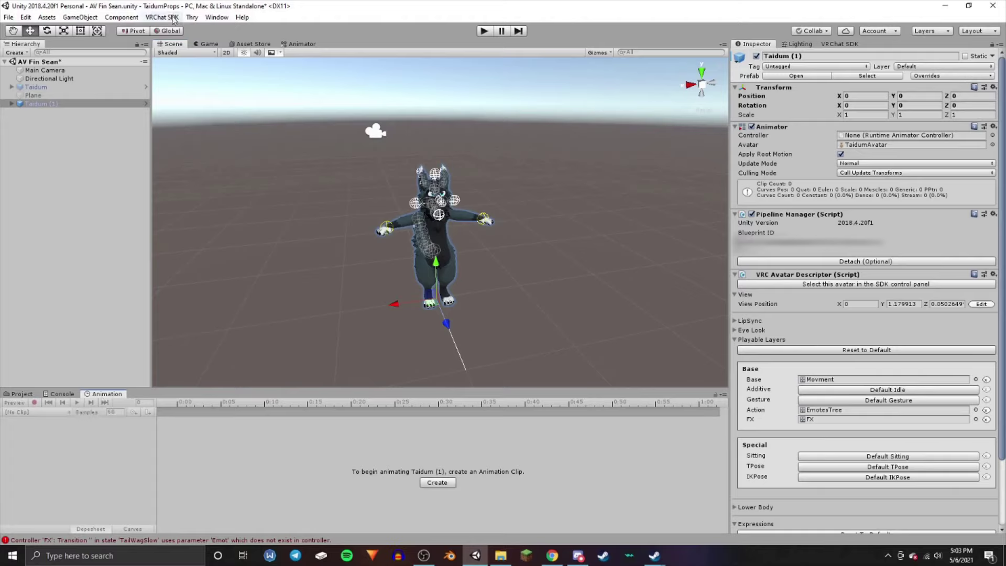
left_click(219, 18)
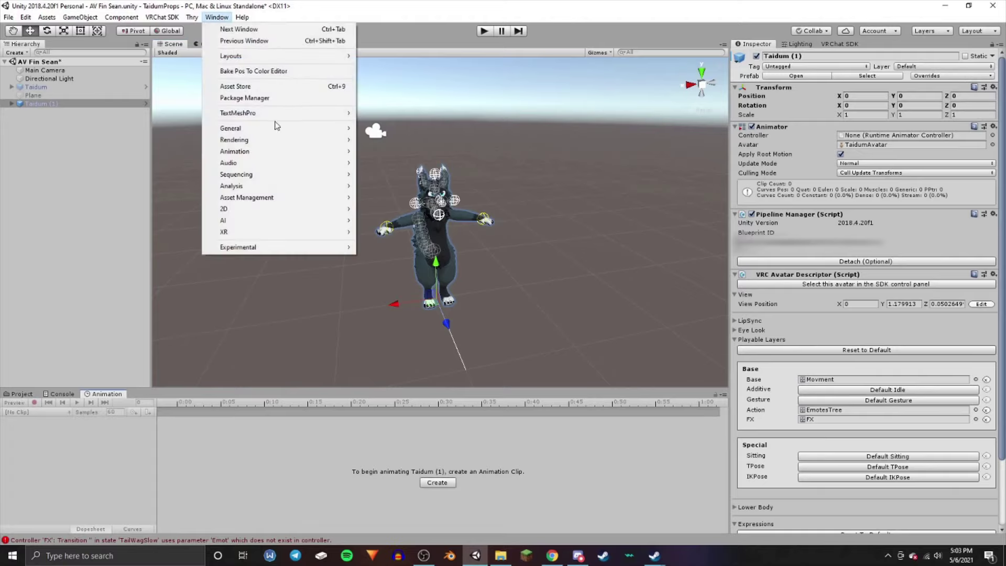
mouse_move(270, 186)
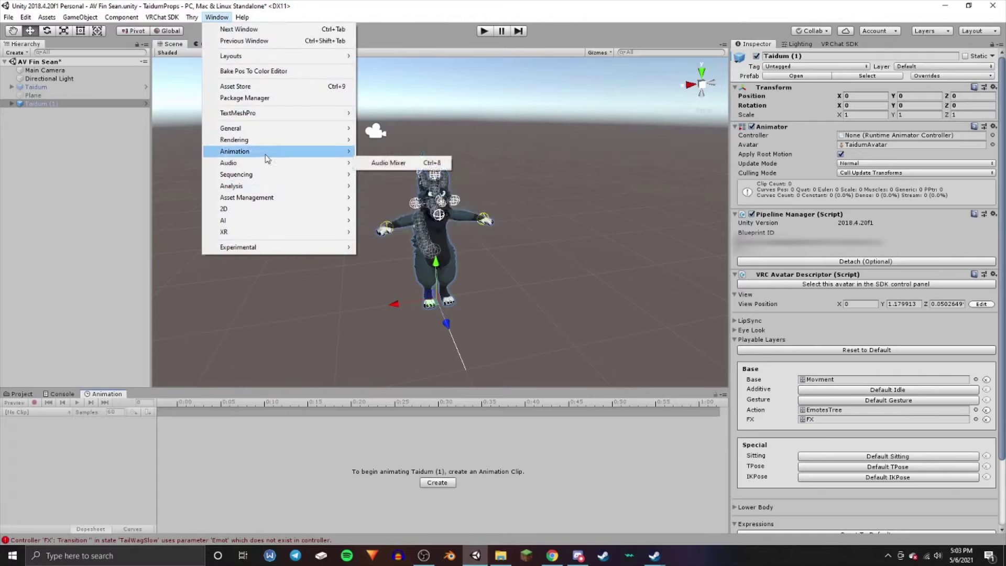
mouse_move(269, 151)
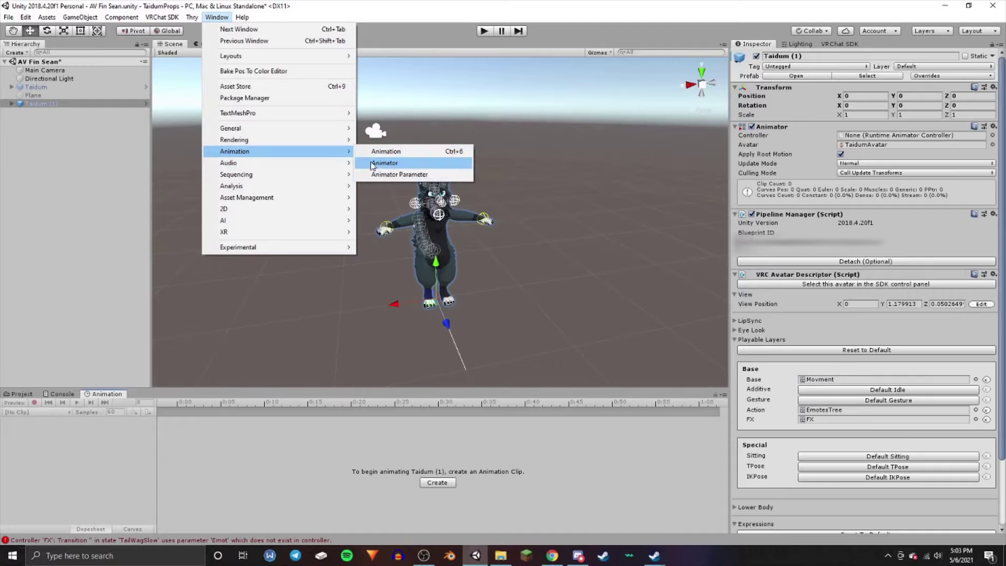
left_click(117, 230)
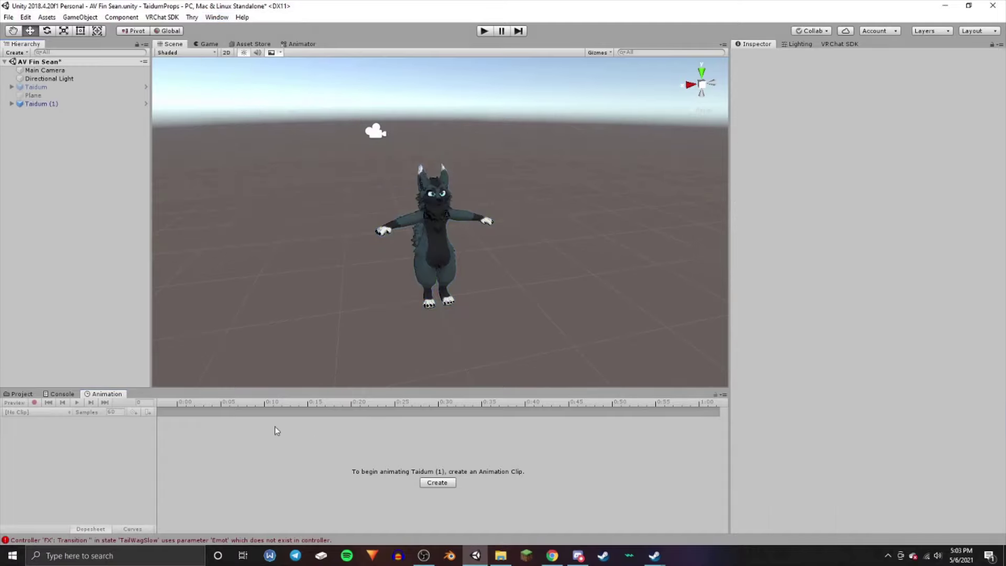
Create an animation clip named Guitar for Taidum (1), saved in the Assets/Guitar folder
left_click(437, 482)
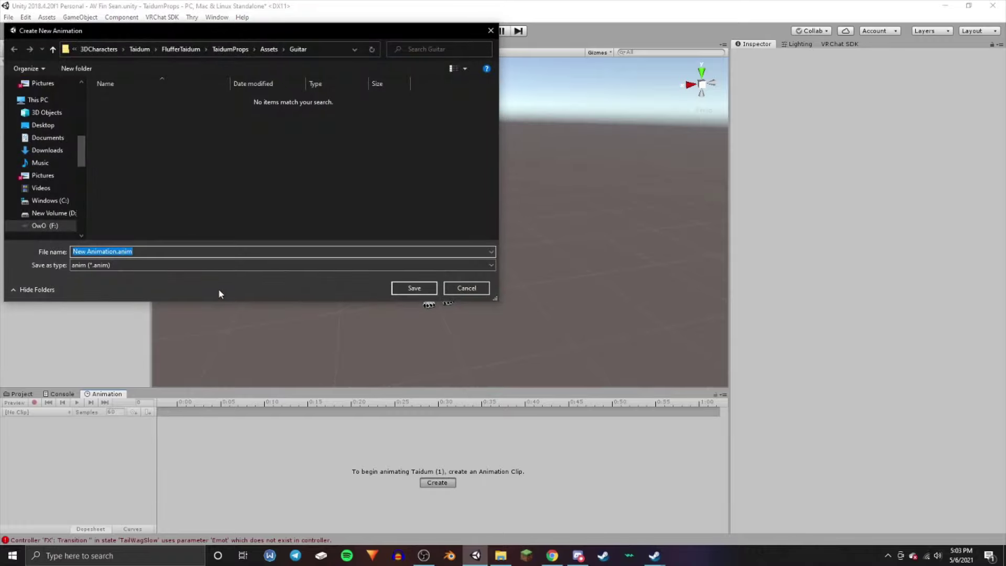
key("BackSpace")
type("Guitar")
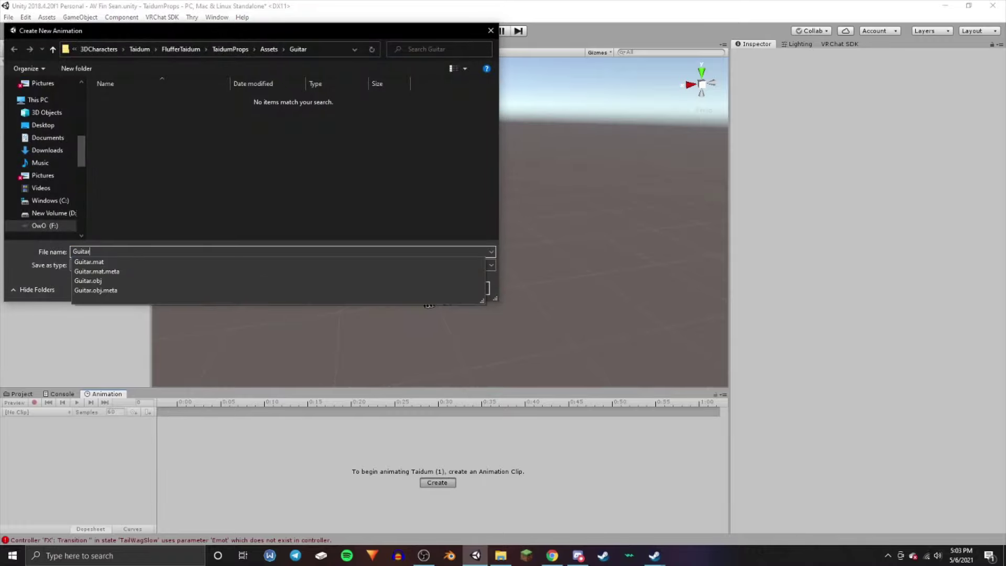
key("Return")
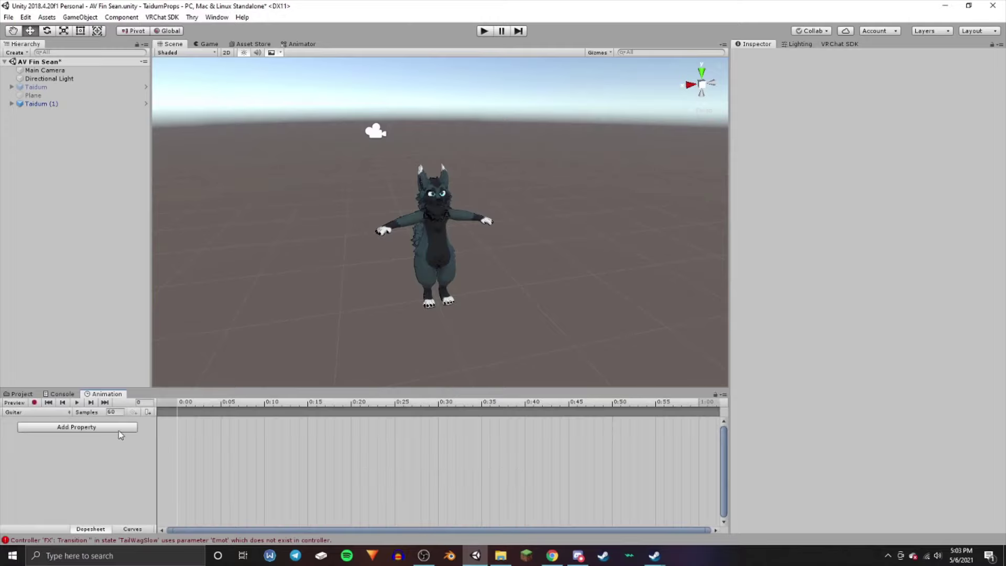
Add the Is Active property of the Guitar object under the right hand bone to the clip and enable it at the first frame
left_click(119, 427)
left_click(144, 452)
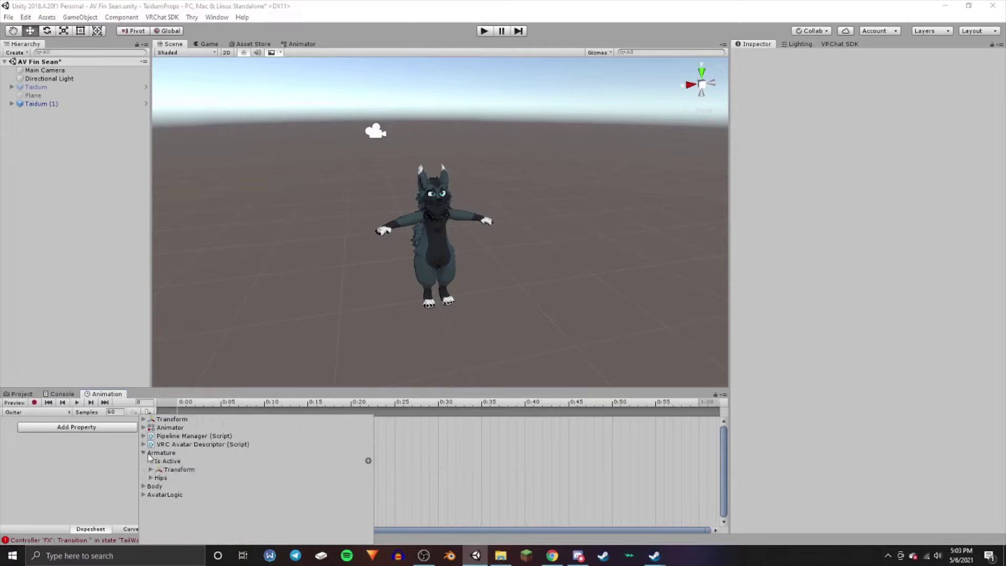
left_click(150, 478)
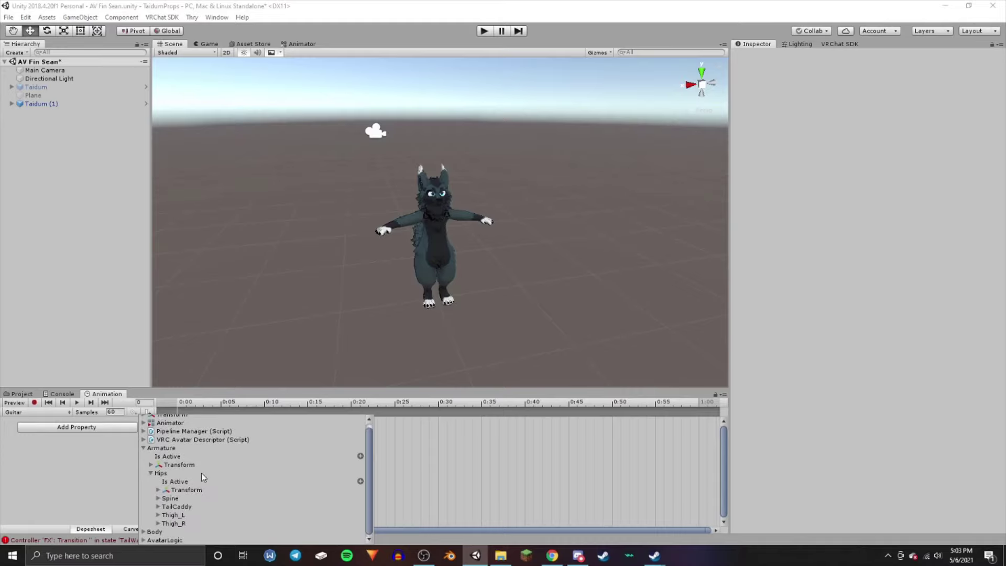
left_click(158, 498)
scroll(332, 496, "down", 10)
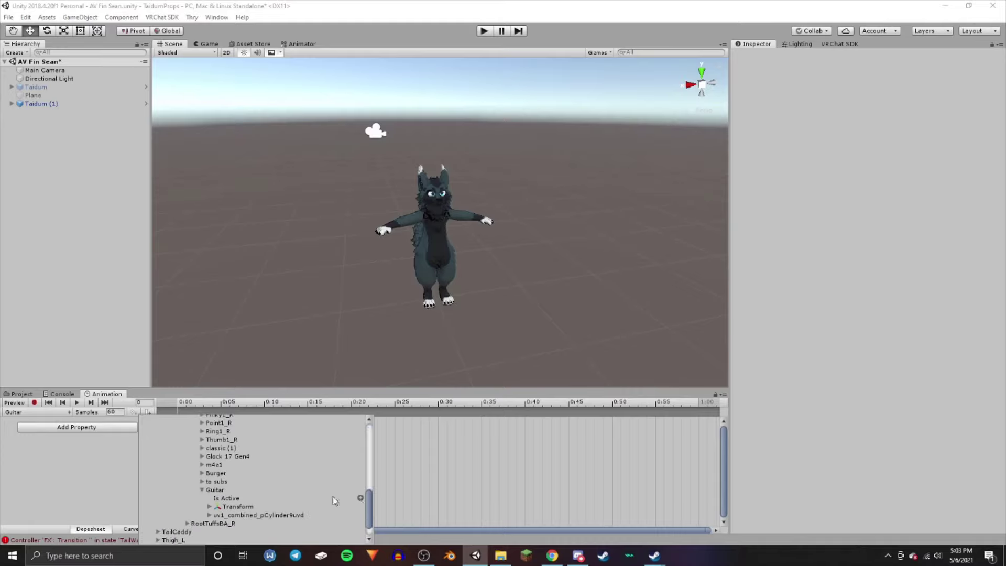
left_click(361, 499)
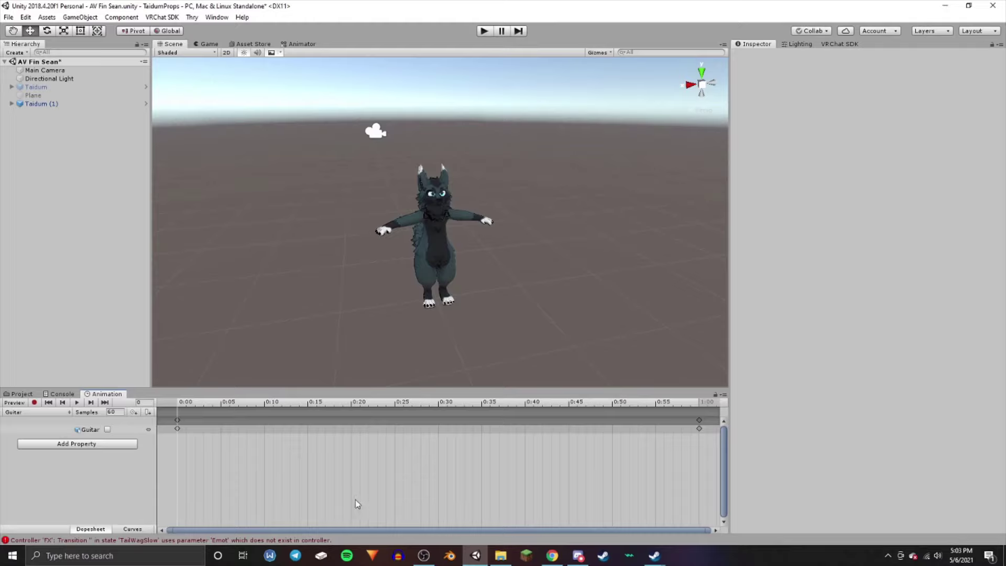
left_click(108, 430)
Preview the Guitar clip on and off and examine how the guitar sits on the avatar from the front and side
left_click(14, 402)
right_click_drag(447, 260, 419, 278)
key("w")
key("a")
key("s")
key("d")
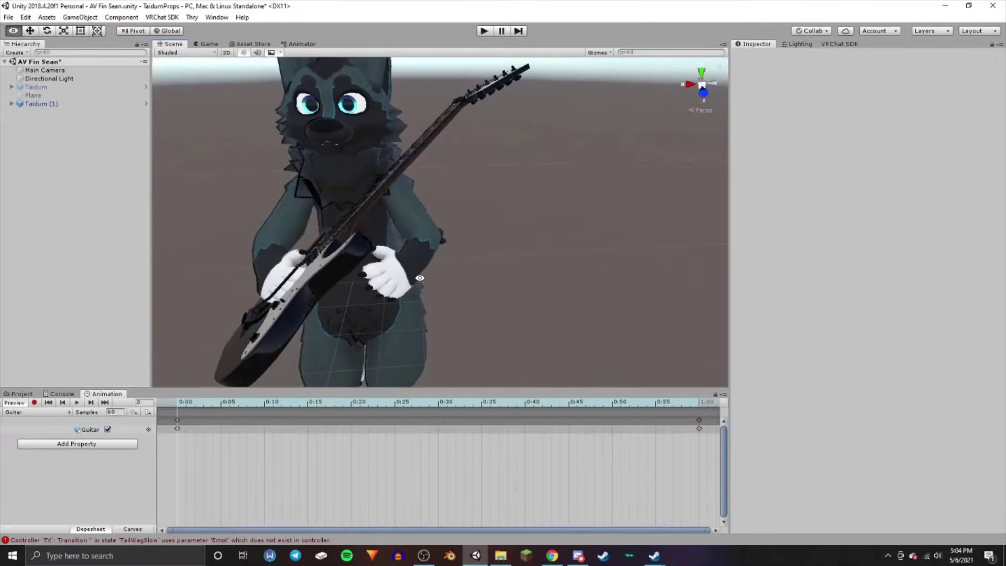
scroll(420, 278, "down", 5, "alt")
scroll(433, 247, "up", 10, "alt")
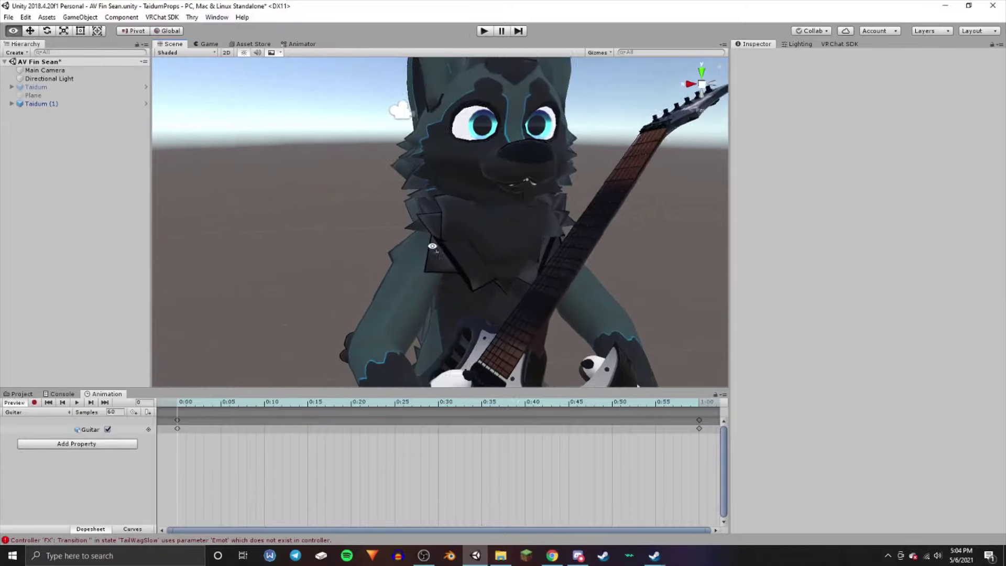
right_click_drag(432, 246, 547, 283)
key("s")
key("a")
key("w")
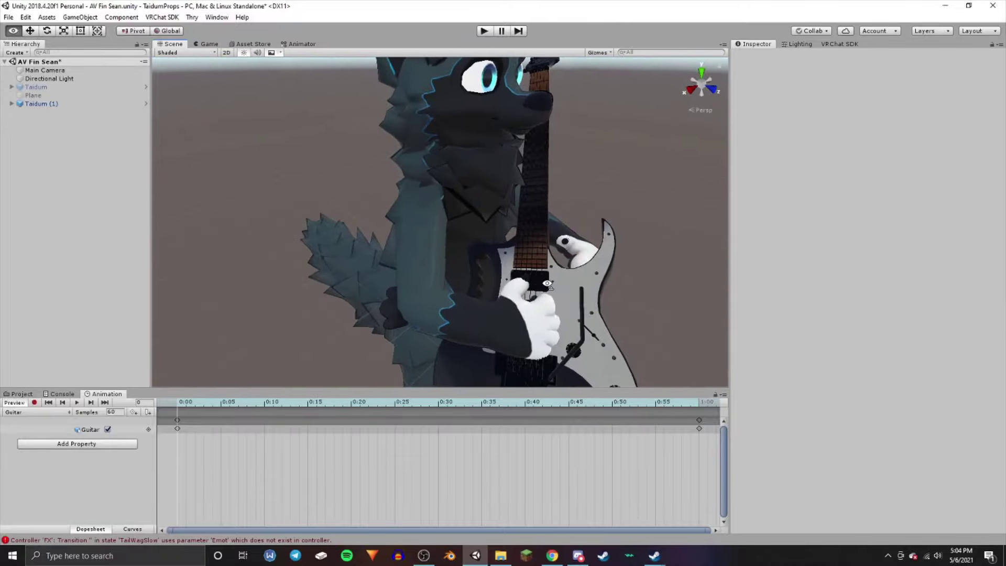
left_click_drag(547, 284, 476, 156, "alt")
right_click_drag(476, 156, 297, 275)
key("s")
key("d")
key("w")
key("s")
key("w")
key("s")
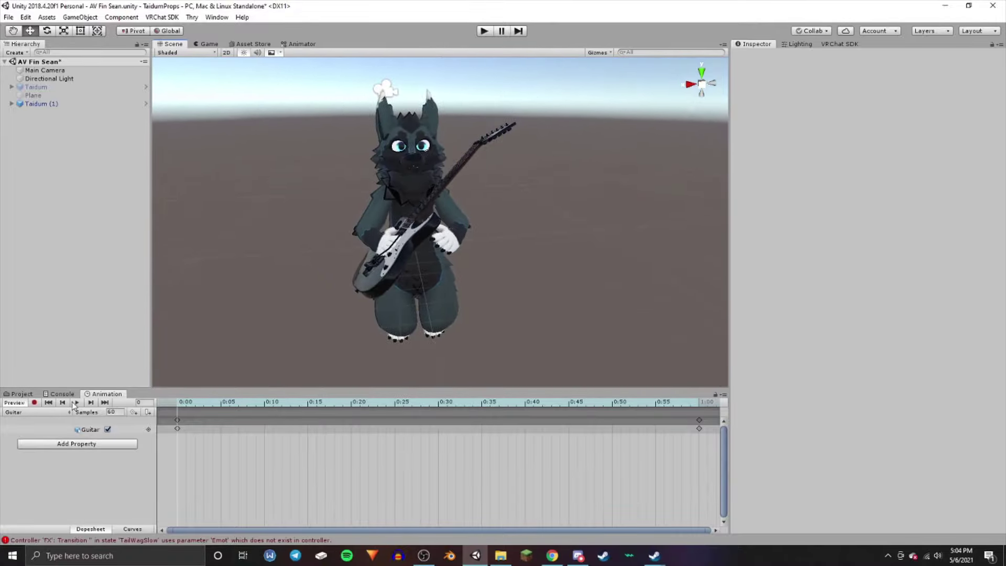
left_click(21, 403)
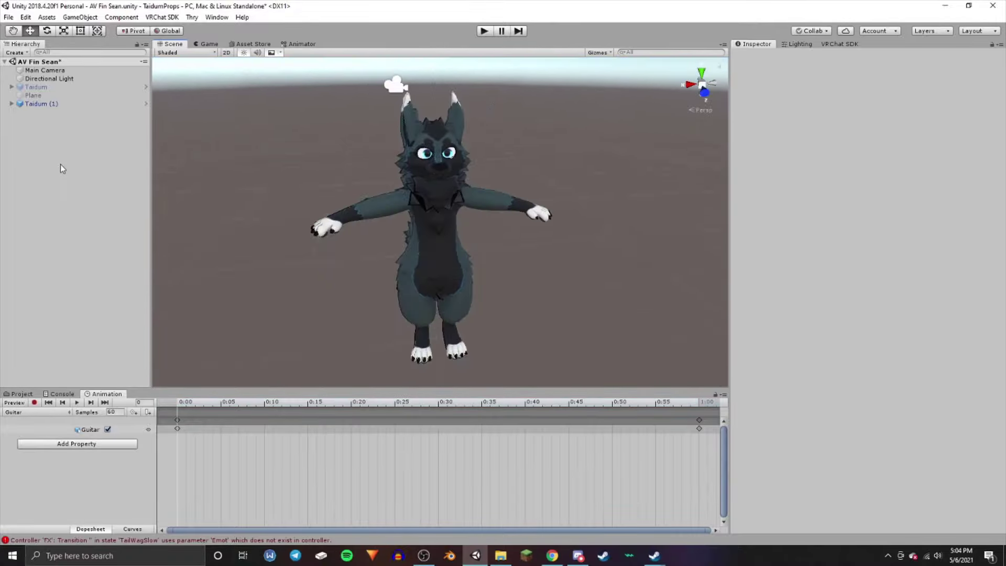
left_click(20, 402)
right_click_drag(446, 257, 386, 220)
key("w")
key("a")
key("d")
key("s")
key("a")
left_click(19, 404)
key("s")
Delete the duplicate avatar Taidum (1) and reactivate the original Taidum avatar
left_click(51, 107)
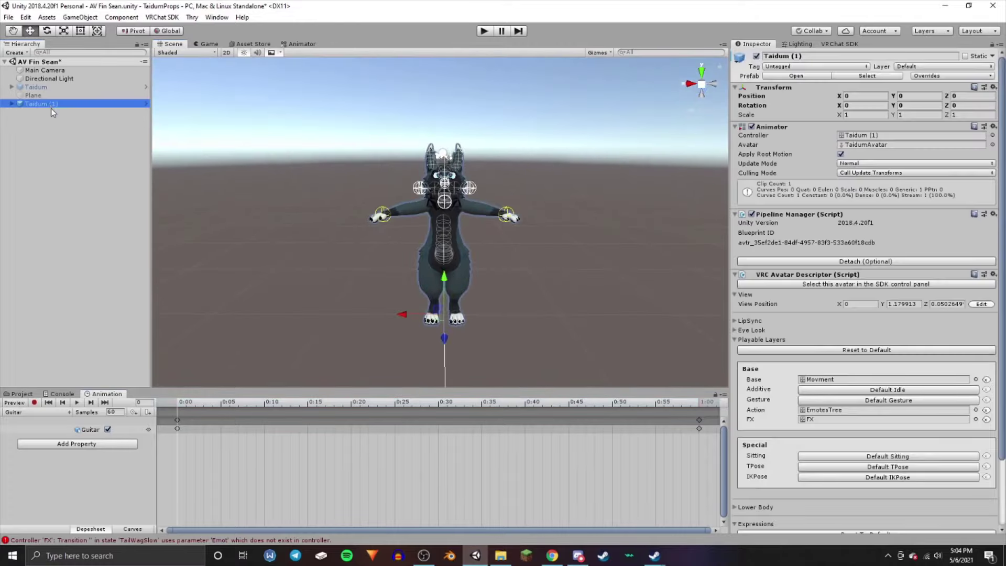
key("Delete")
left_click(22, 393)
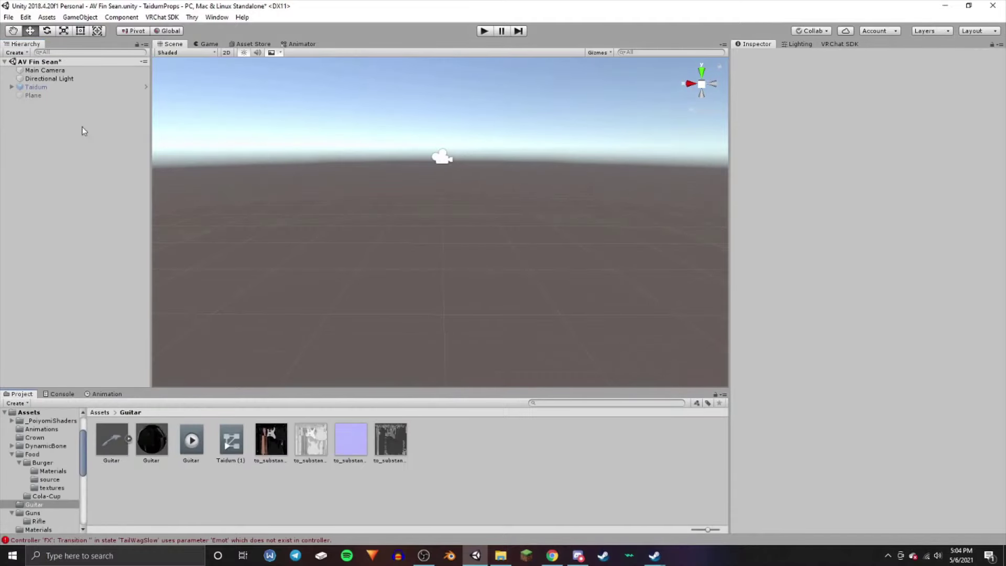
left_click(46, 87)
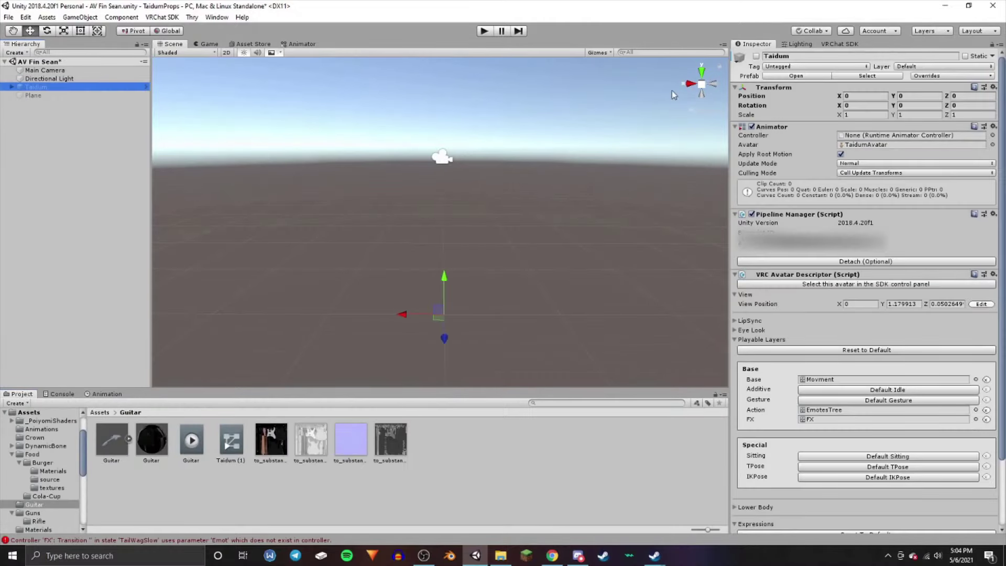
left_click(756, 57)
Activate the Guitar under Hand_R and adjust it to position 0.002908, 0.000649, -0.001585 and rotation 102.547, 19.55699, -7.521973
right_click_drag(498, 166, 431, 189)
left_click(11, 87)
double_click(100, 262)
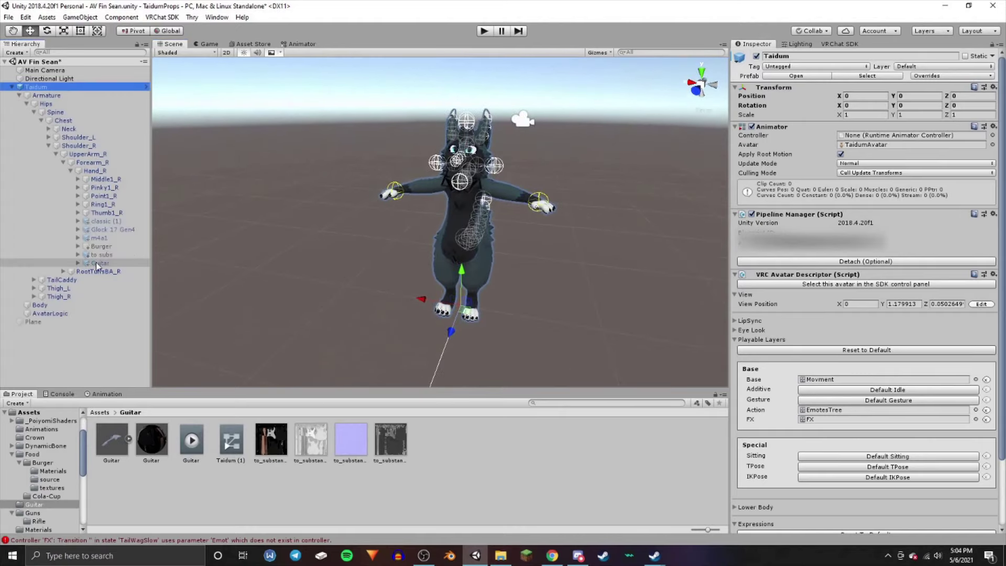
left_click(757, 56)
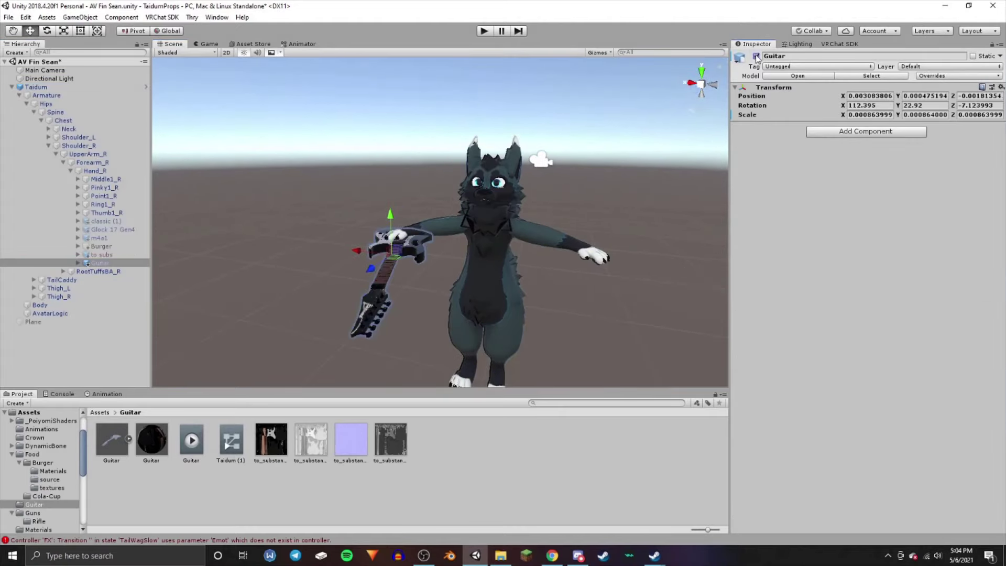
mouse_move(487, 185)
left_mouse_down("alt")
mouse_move(440, 200)
mouse_move(480, 193)
left_mouse_up("alt")
key("w")
right_click_drag(480, 194, 407, 214)
key("q")
key("e")
left_click_drag(381, 207, 370, 204)
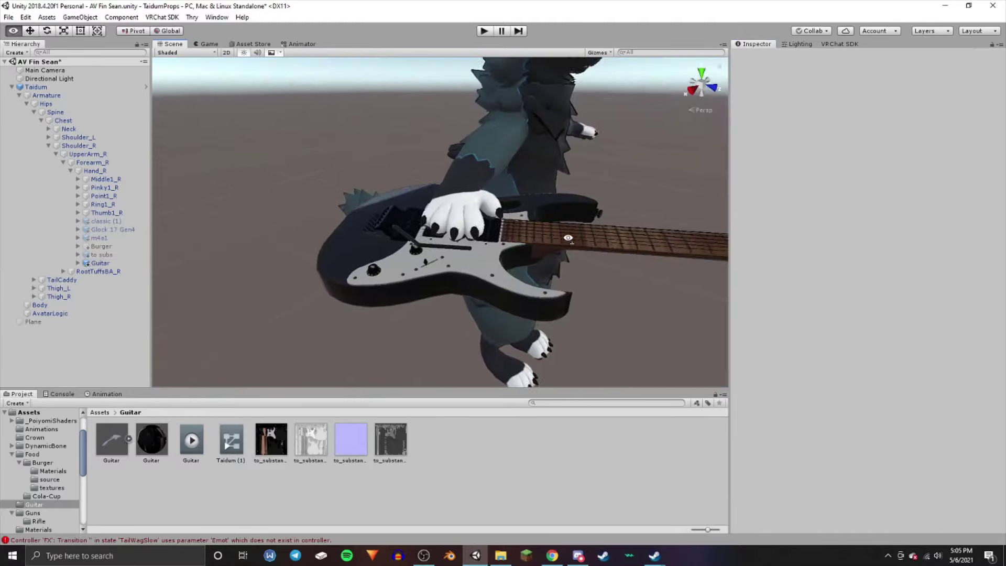
left_click_drag(568, 239, 477, 254, "alt")
scroll(476, 254, "down", 4)
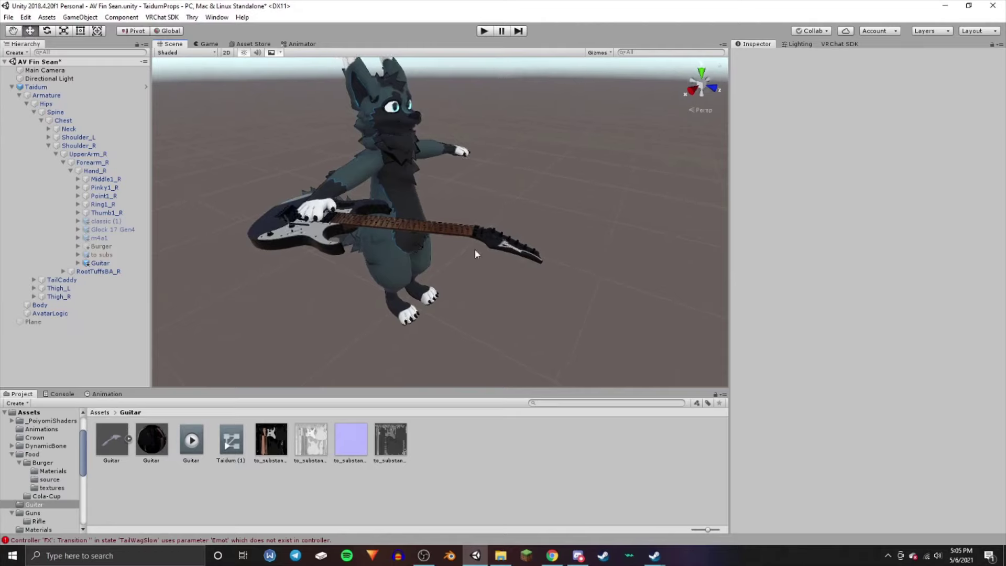
Deactivate the Guitar object under Hand_R so it is hidden by default
left_click(88, 273)
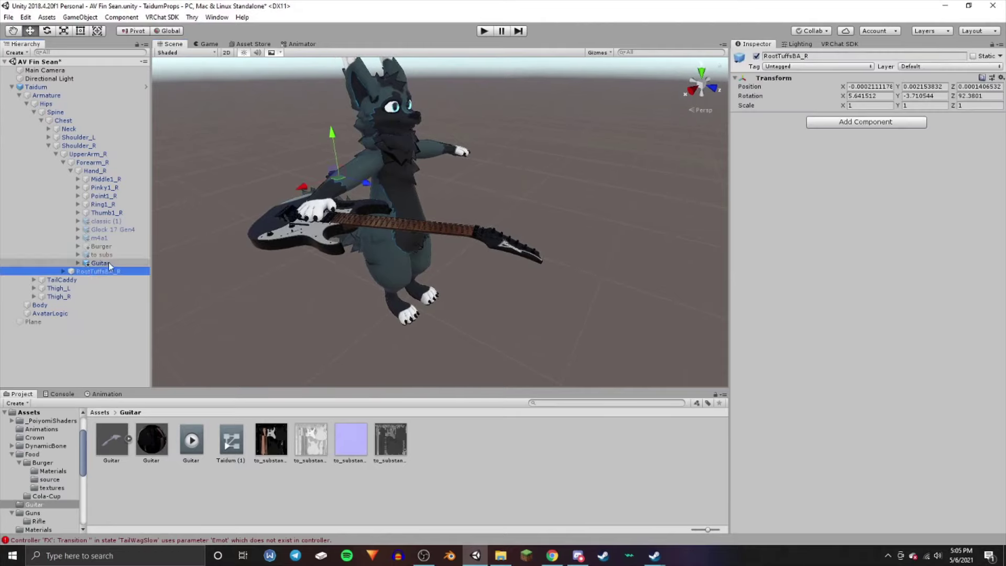
left_click(109, 263)
left_click_drag(108, 264, 109, 265)
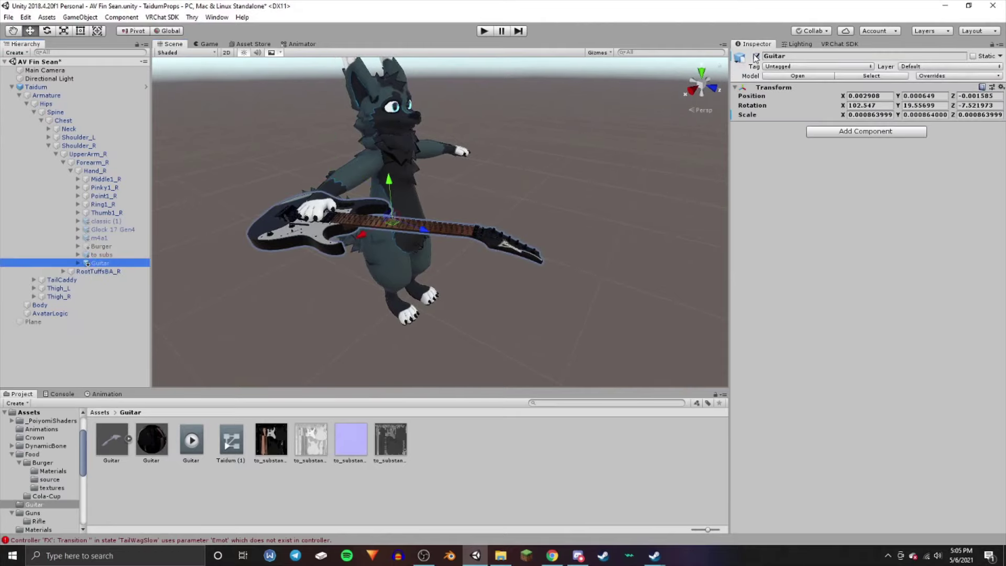
left_click(756, 56)
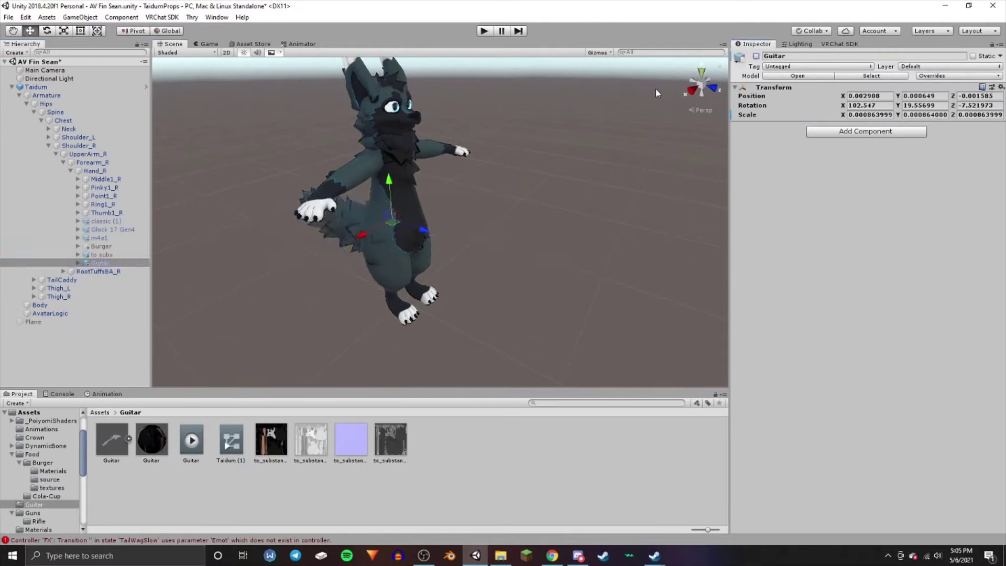
Delete the "to subs" object from the Hand_R bone and collapse the Taidum hierarchy
left_click(112, 255)
key("Delete")
left_click(116, 255)
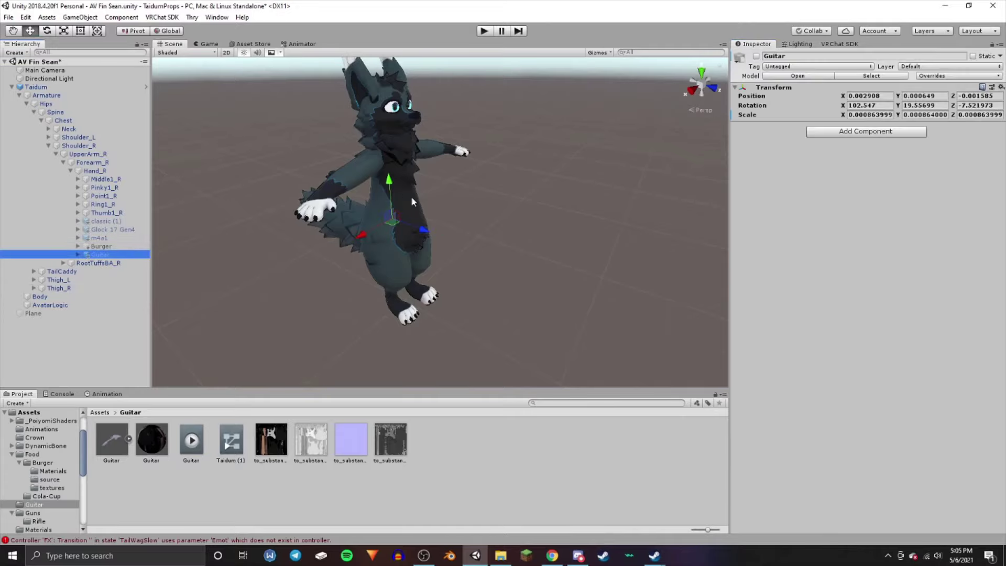
left_click_drag(648, 166, 486, 170, "alt")
scroll(487, 170, "down", 2)
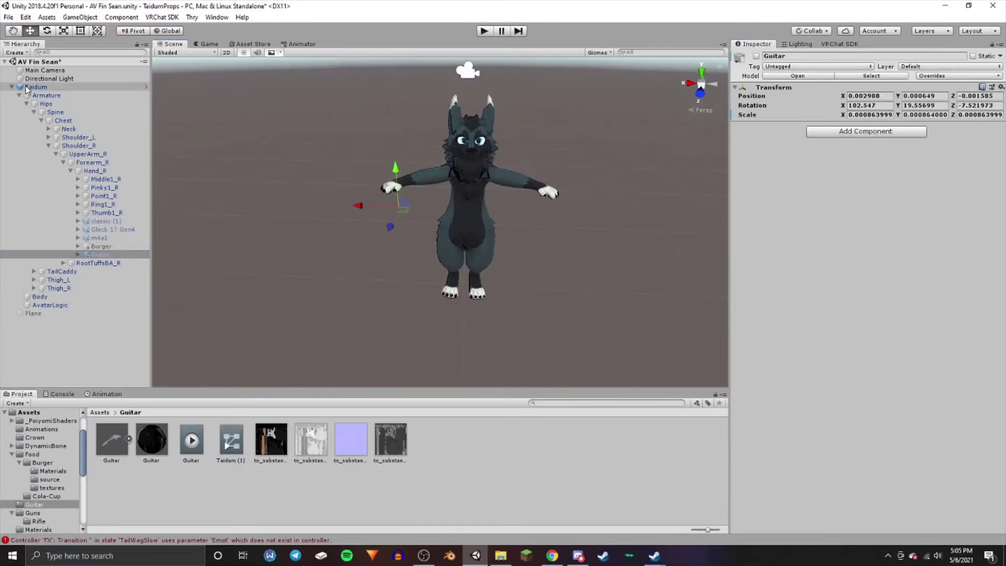
left_click(11, 87)
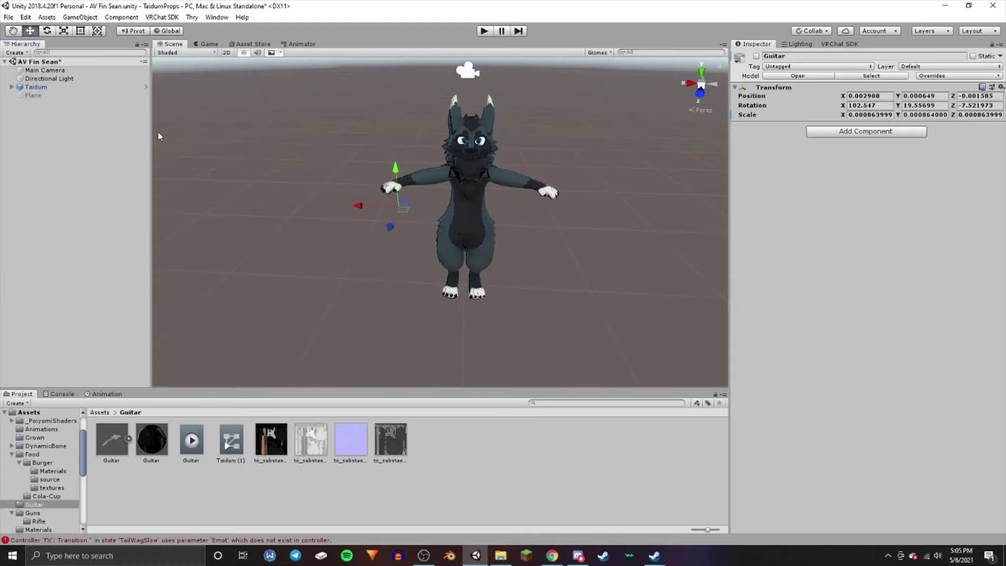
Open the FX controller assigned in the Taidum avatar's playable layers for editing in the Animator
left_click(376, 304)
scroll(413, 279, "up", 2)
right_click_drag(376, 304, 404, 285)
scroll(409, 283, "down", 3)
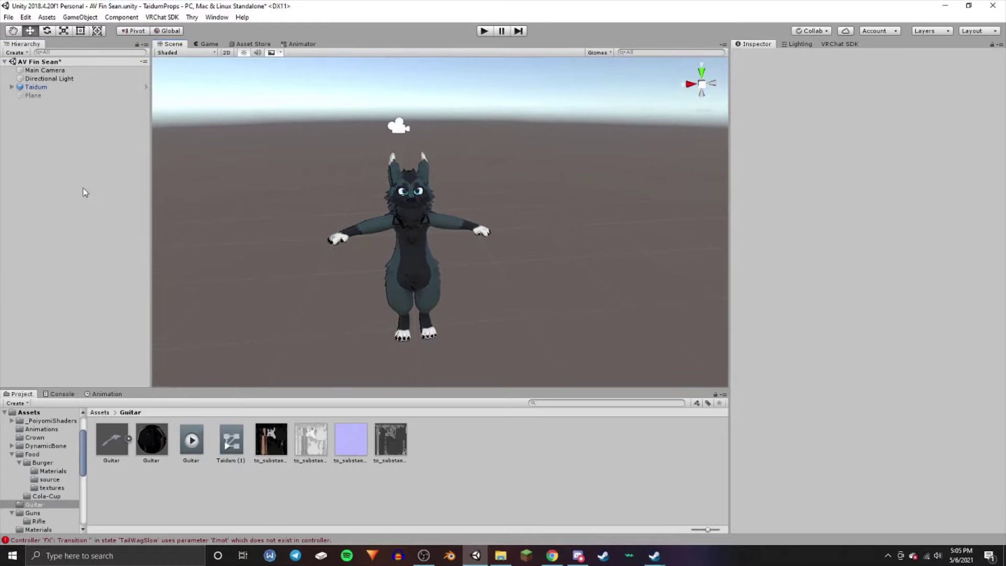
left_click(58, 86)
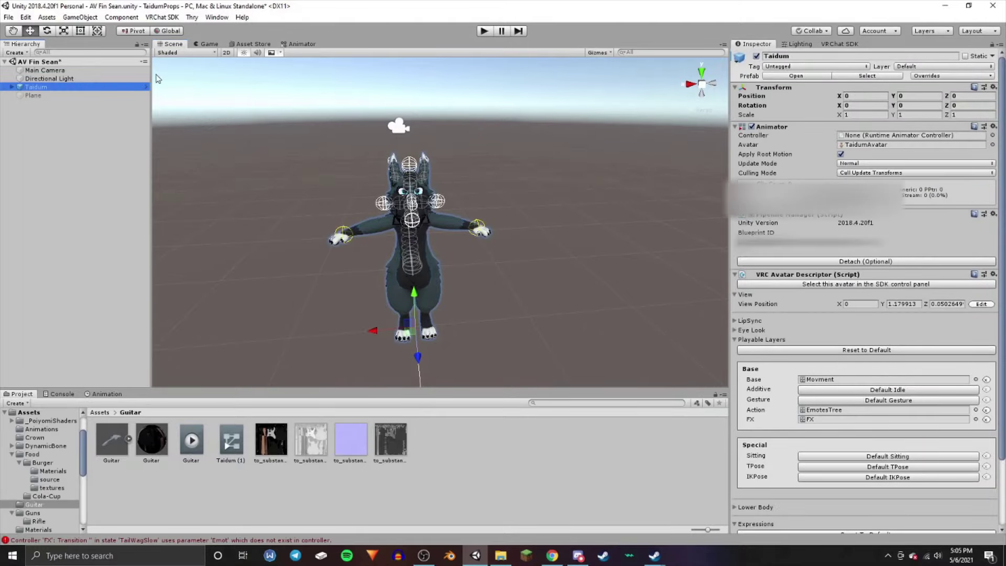
scroll(754, 342, "down", 3)
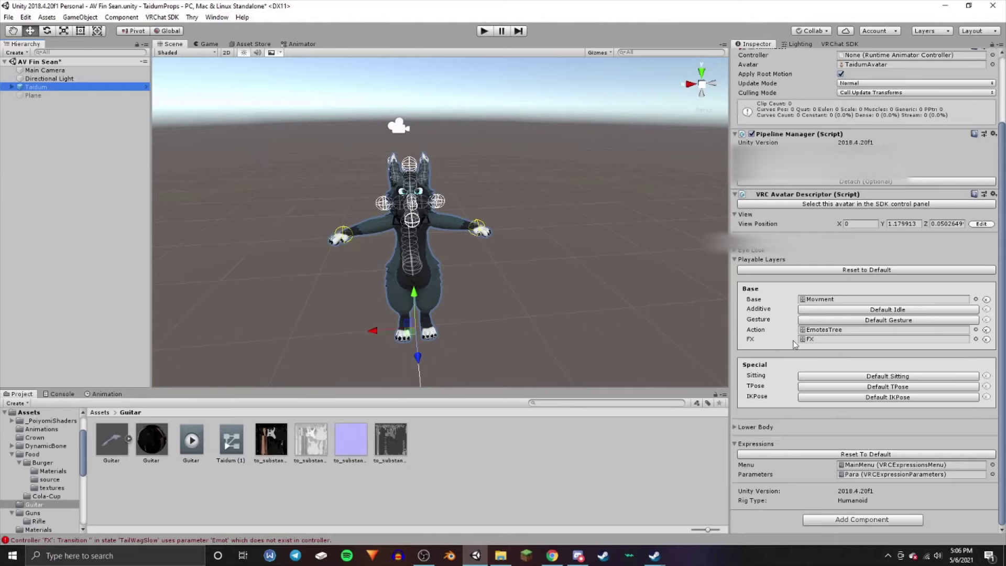
double_click(809, 339)
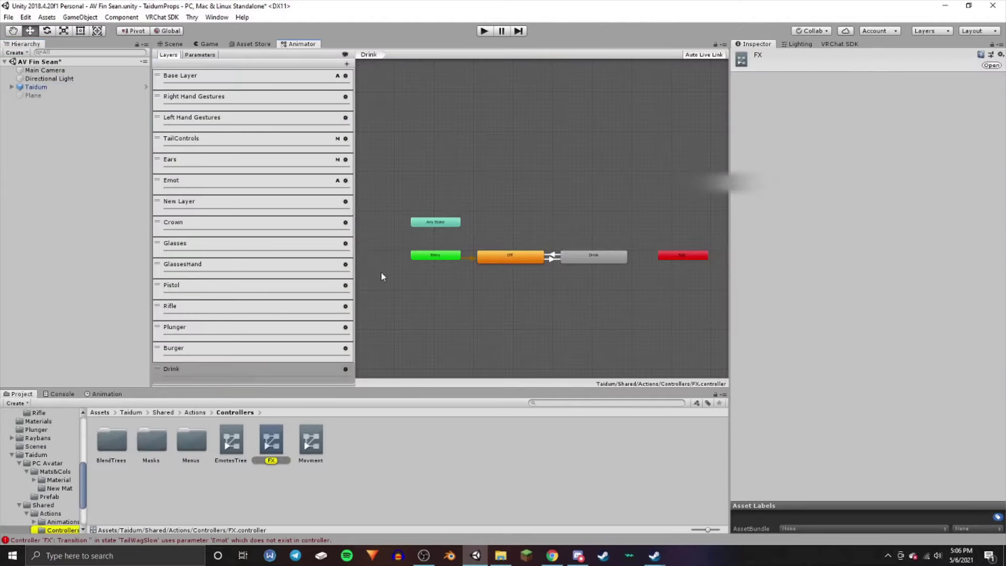
Add a new Int parameter named Guitar to the FX controller
scroll(385, 275, "down", 2)
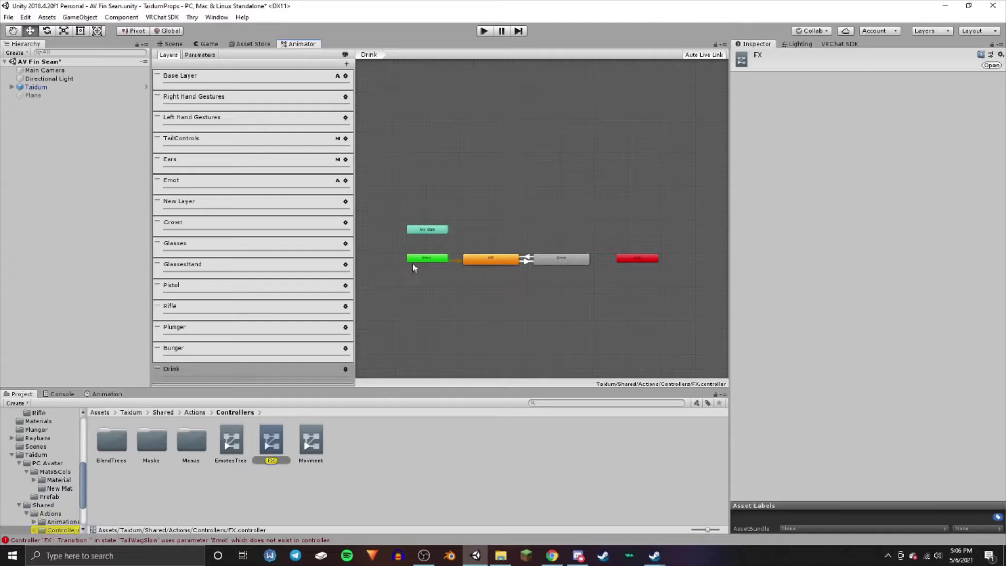
scroll(414, 264, "up", 2)
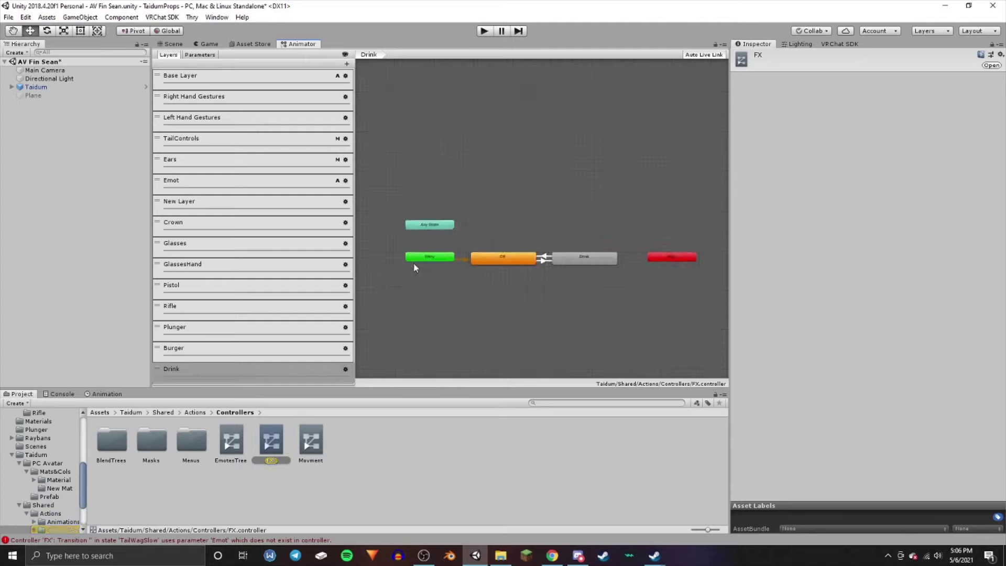
left_click(200, 55)
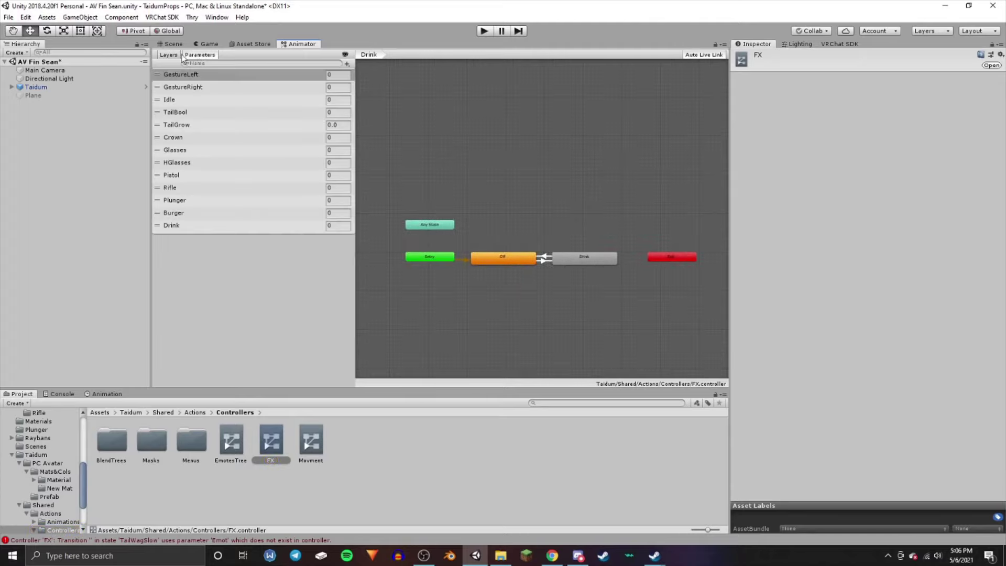
left_click(347, 64)
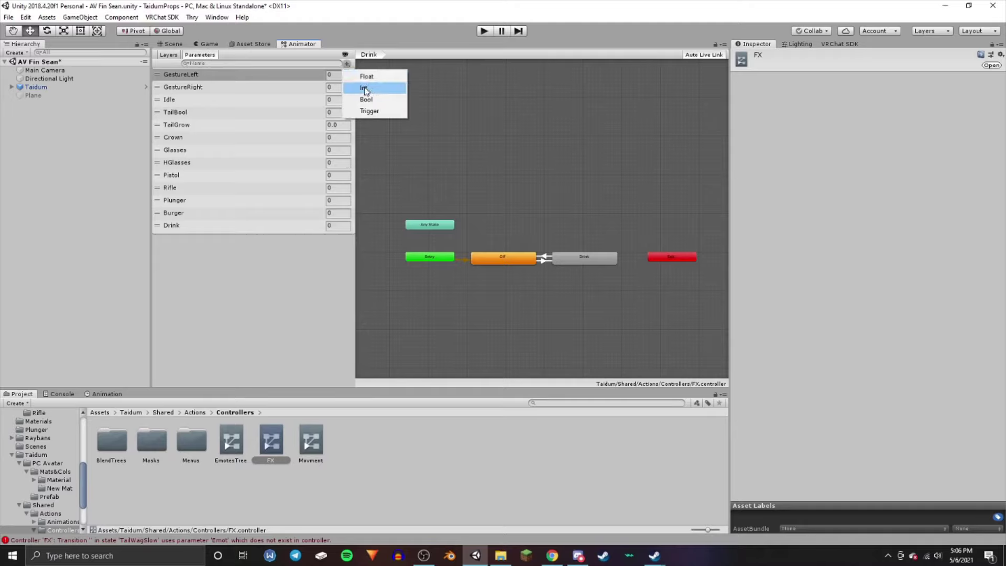
left_click(364, 89)
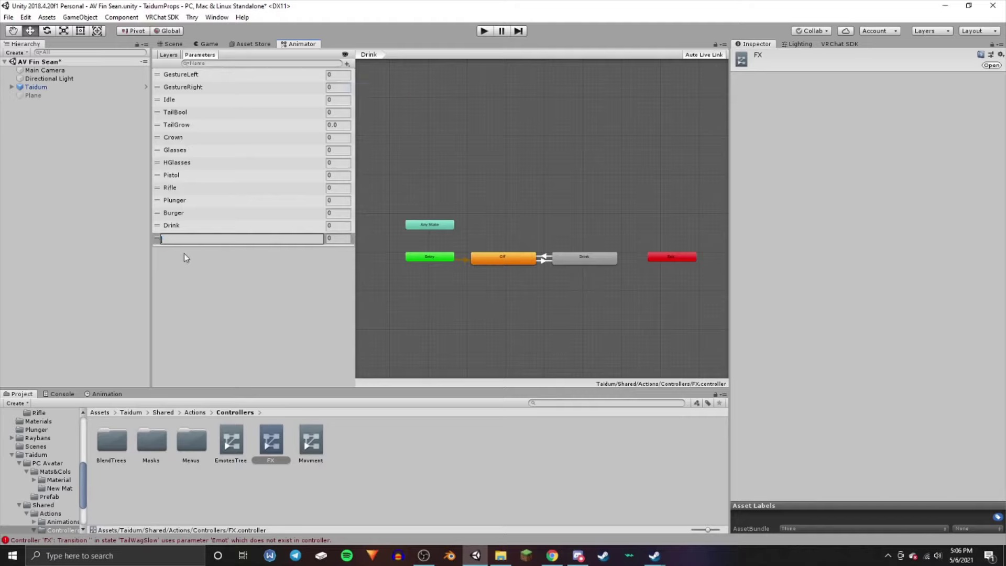
type("Guitar")
key("Return")
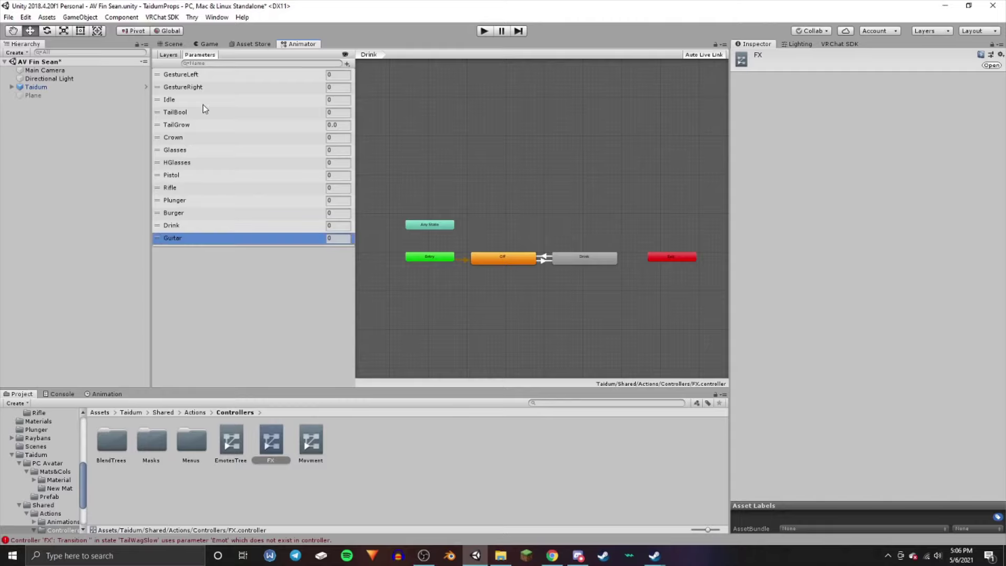
Add a new animator layer named Guitar to the FX controller
left_click(176, 55)
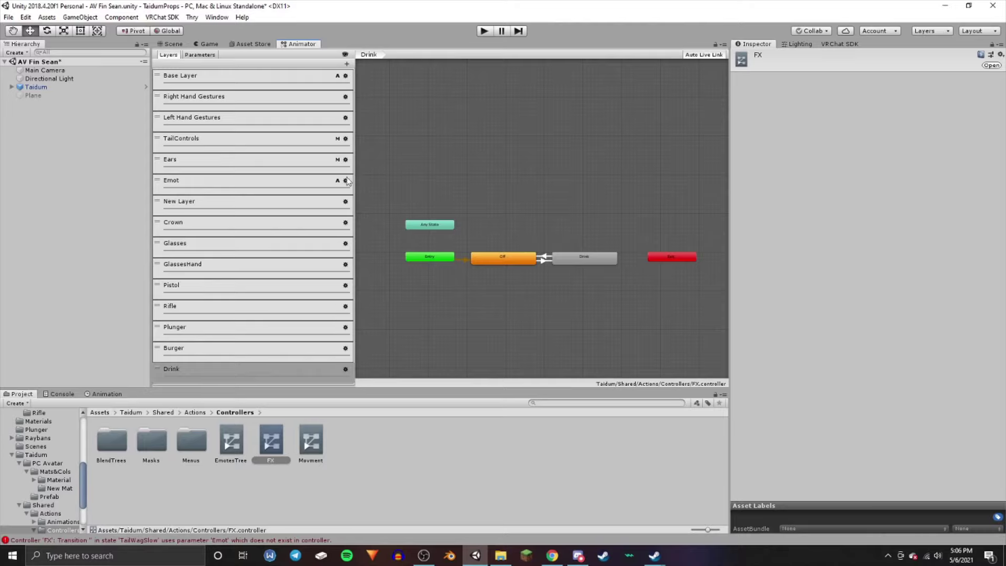
left_click(346, 65)
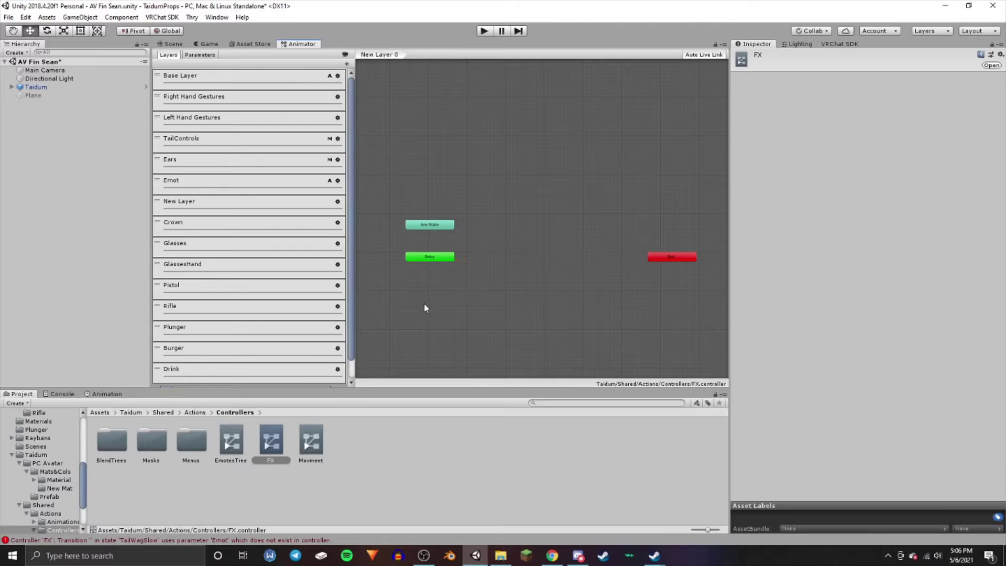
type("Guitar")
key("Return")
scroll(345, 271, "down", 2)
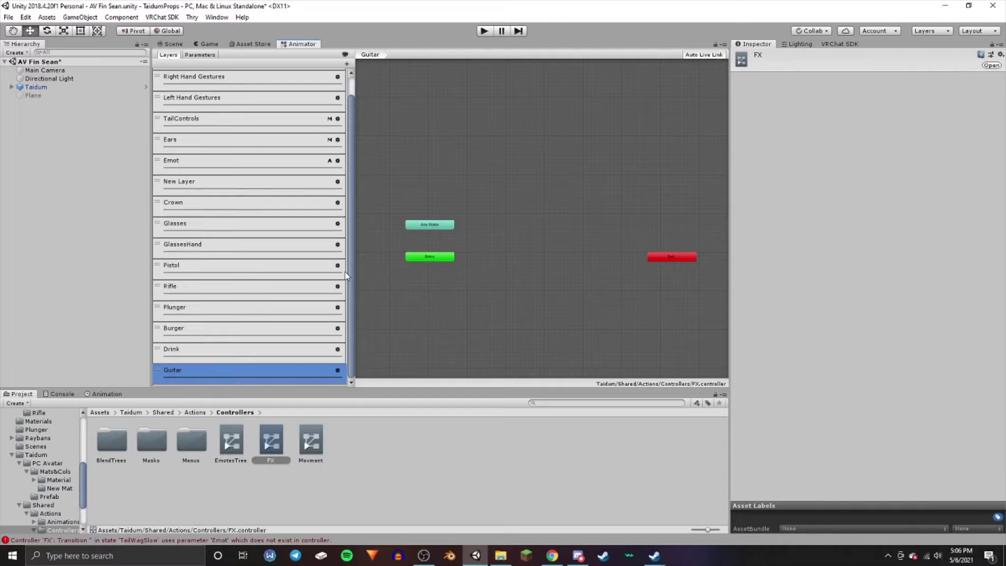
Set the Guitar layer's weight to its maximum and select the layer
left_click(338, 373)
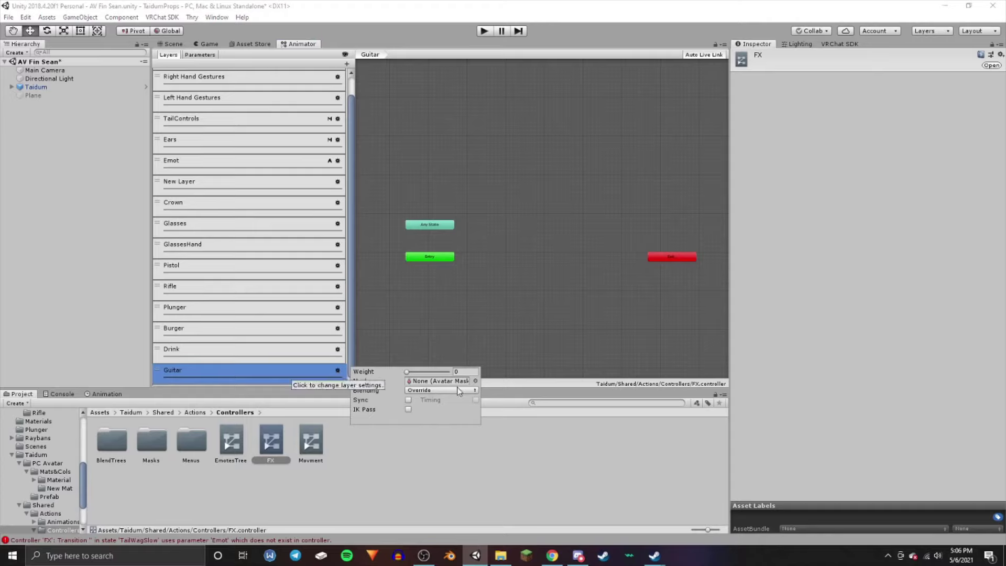
left_click(464, 372)
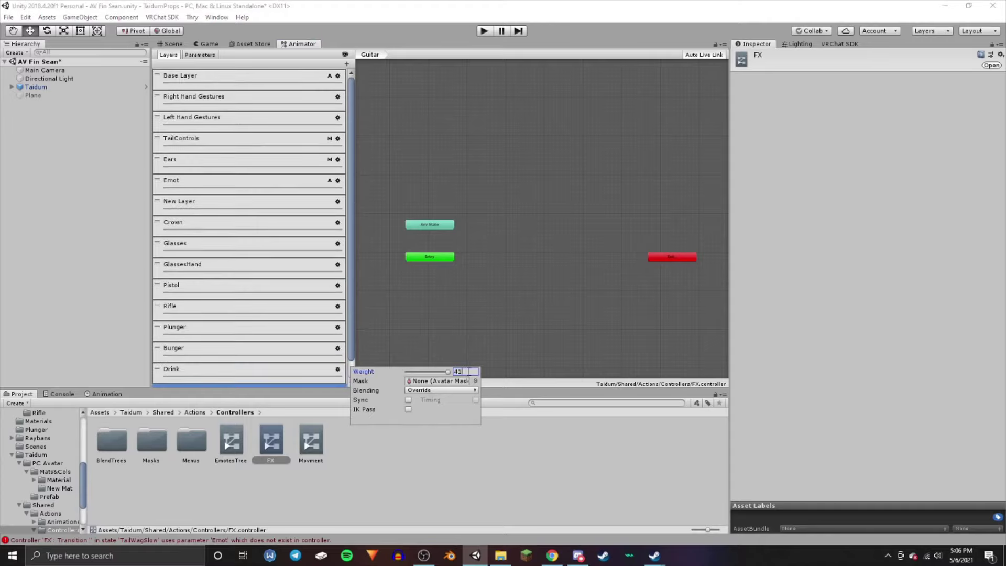
left_click(476, 332)
scroll(306, 322, "down", 2)
left_click(295, 380)
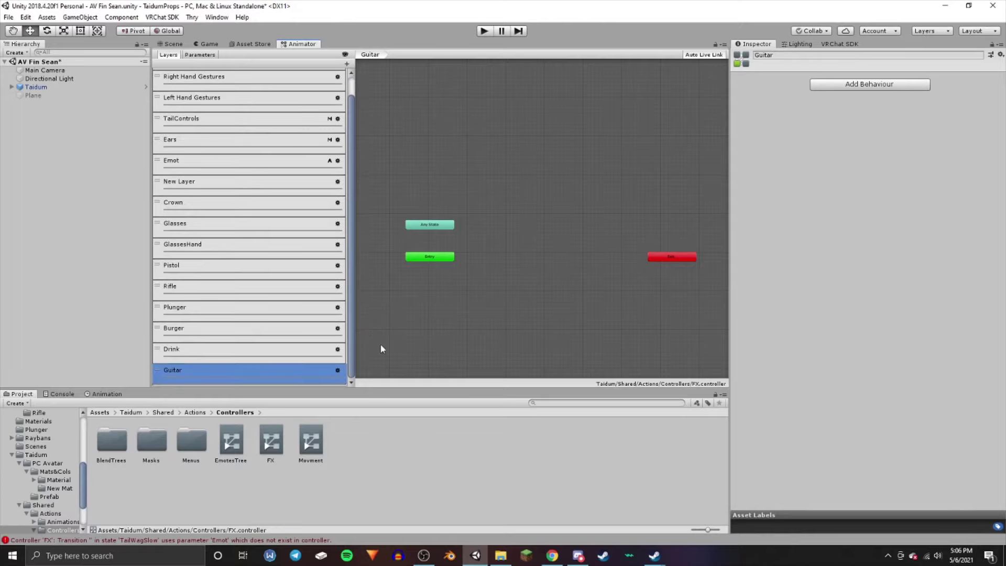
Create two empty states in the Guitar layer and place them side by side between Entry and Exit
scroll(468, 265, "up", 2)
right_click(469, 255)
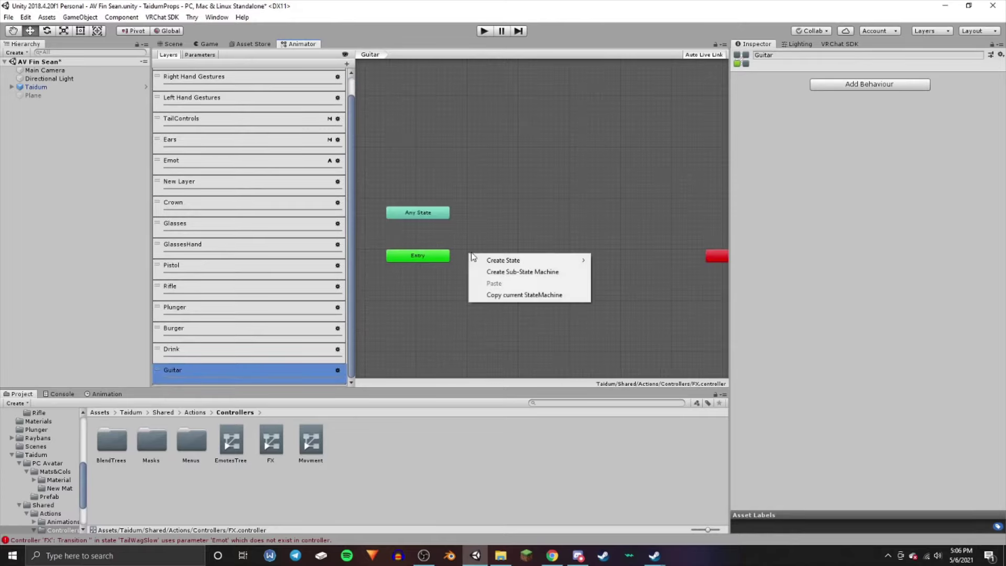
left_click(485, 228)
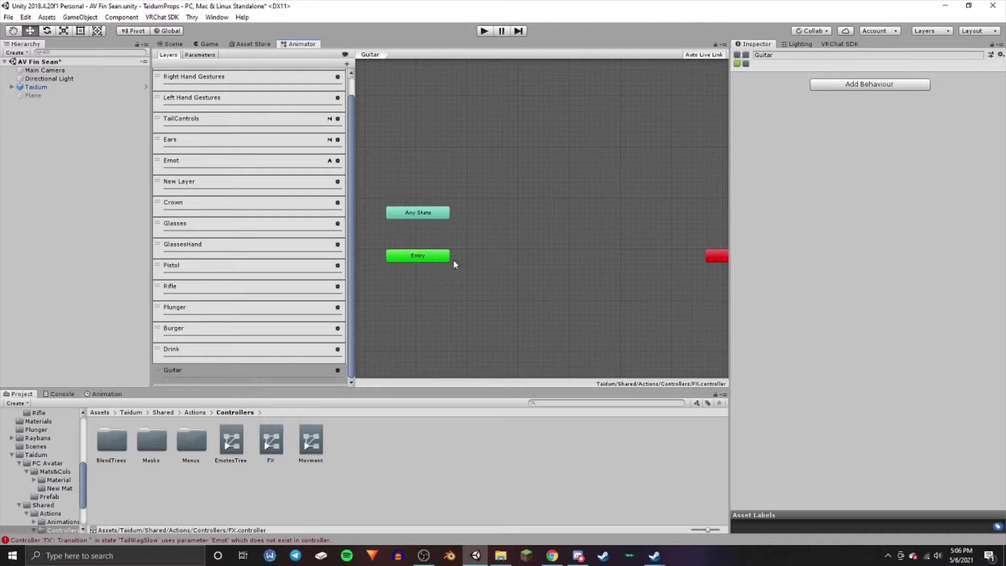
right_click(488, 259)
mouse_move(507, 261)
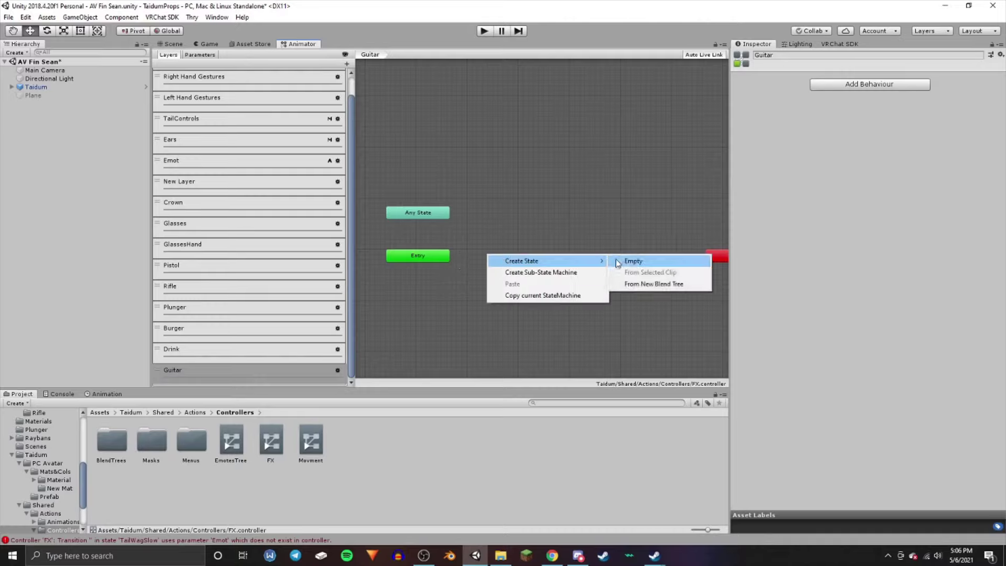
left_click(633, 261)
mouse_move(559, 259)
left_mouse_down()
mouse_move(535, 259)
mouse_move(554, 260)
left_mouse_up()
right_click(598, 258)
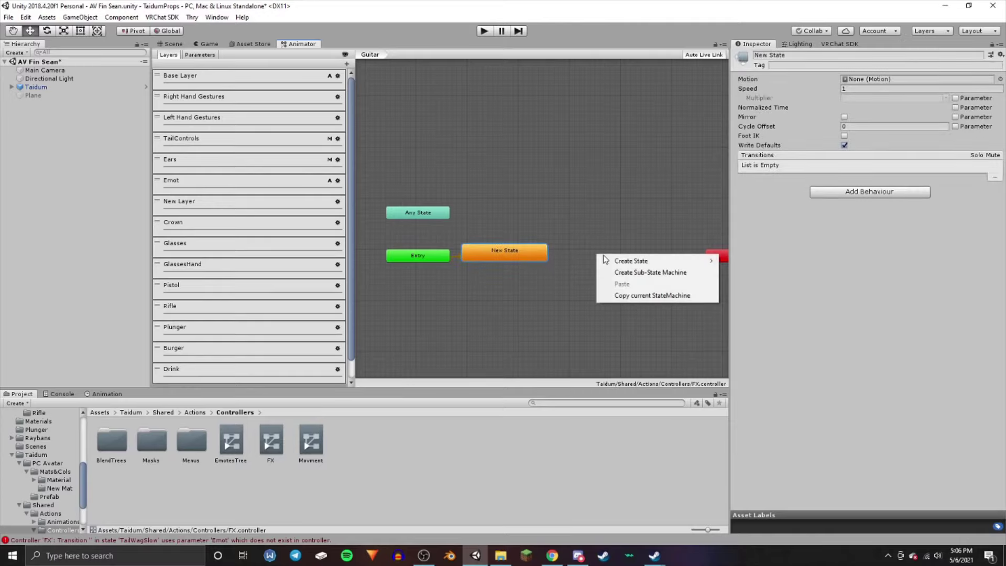
mouse_move(631, 261)
left_click(750, 261)
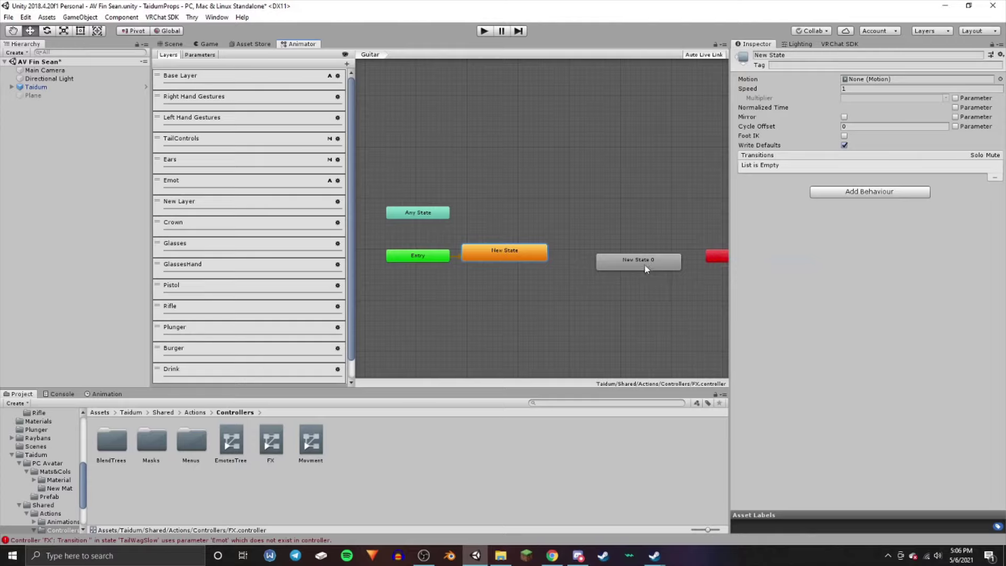
left_click_drag(637, 253, 627, 257)
Make transitions in both directions between New State and New State 0
left_click(539, 257)
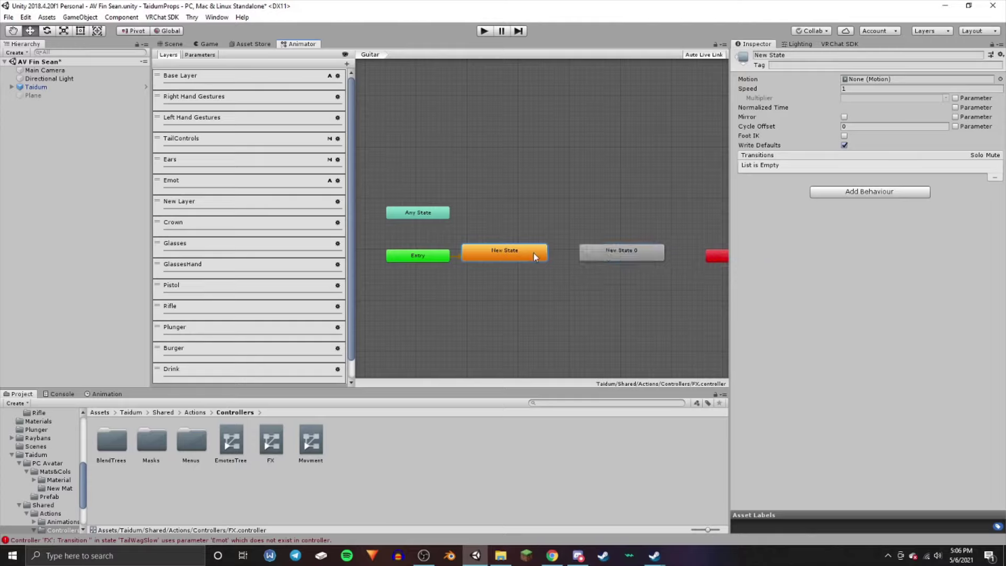
right_click(536, 256)
left_click(555, 261)
left_click(603, 255)
right_click(604, 254)
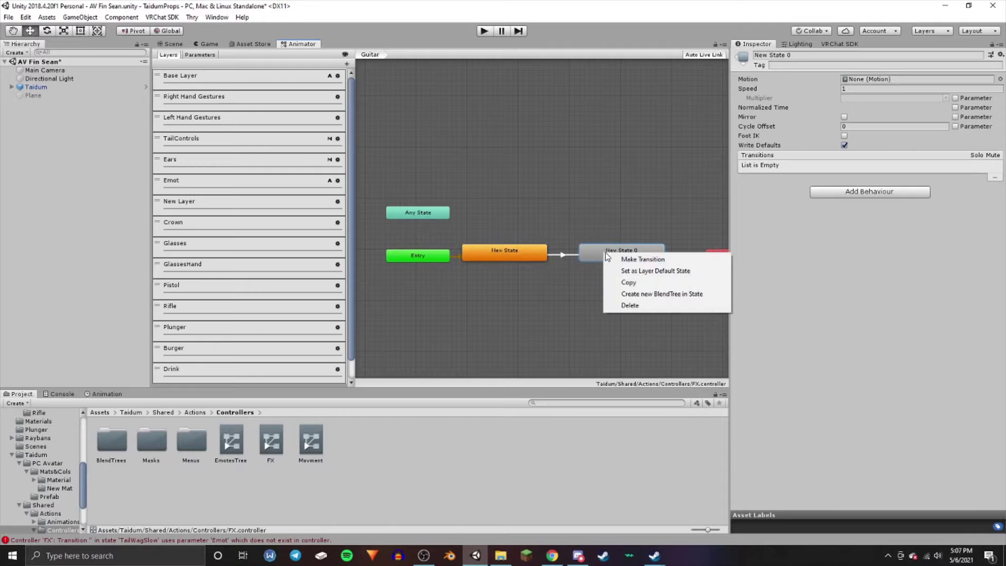
left_click(643, 259)
left_click(527, 252)
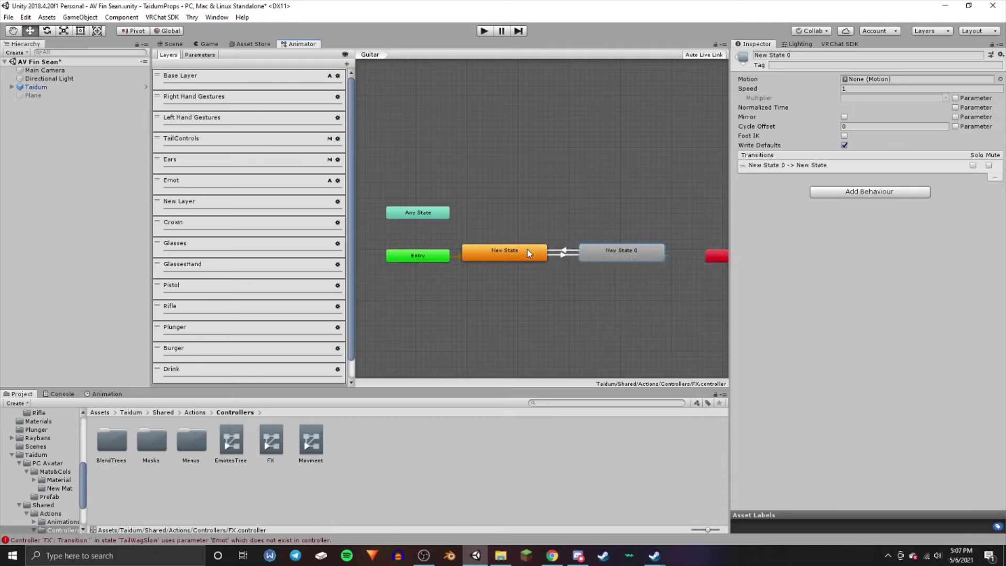
Rename the Guitar layer's default state, New State, as Off
left_click(528, 250)
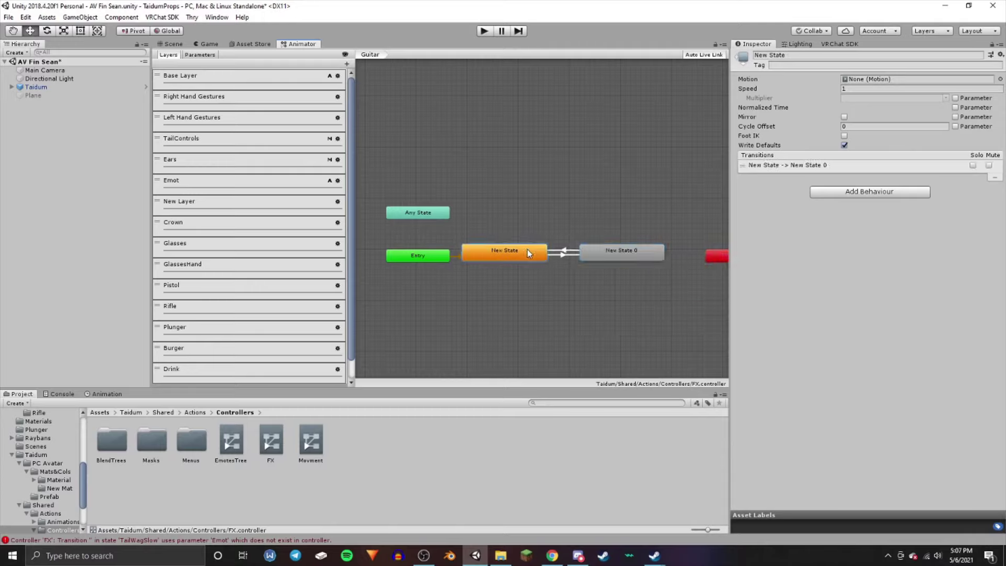
left_click(765, 54)
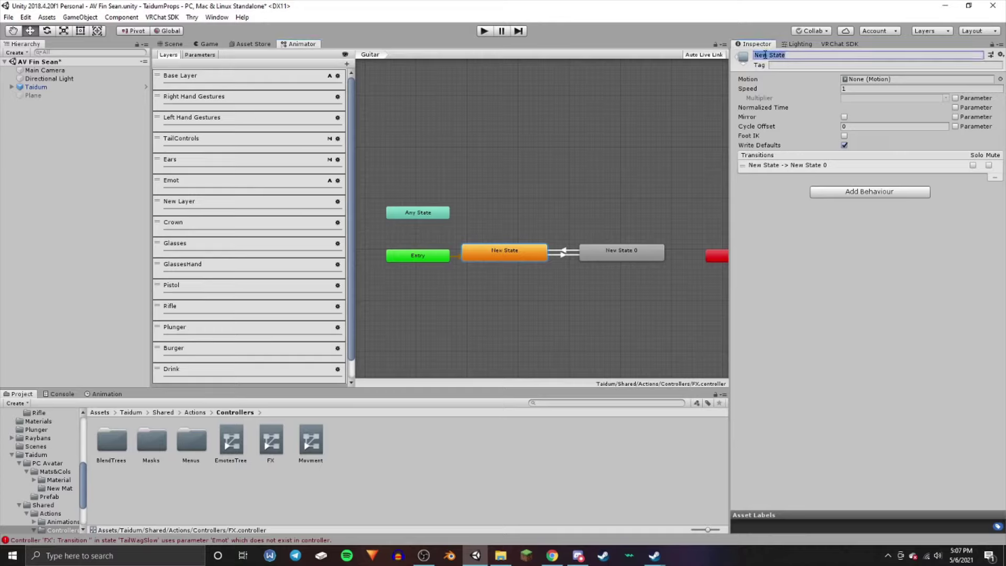
key("BackSpace")
Set the exit time of the Off to New State 0 transition to 0 and disable Has Exit Time
left_click(739, 166)
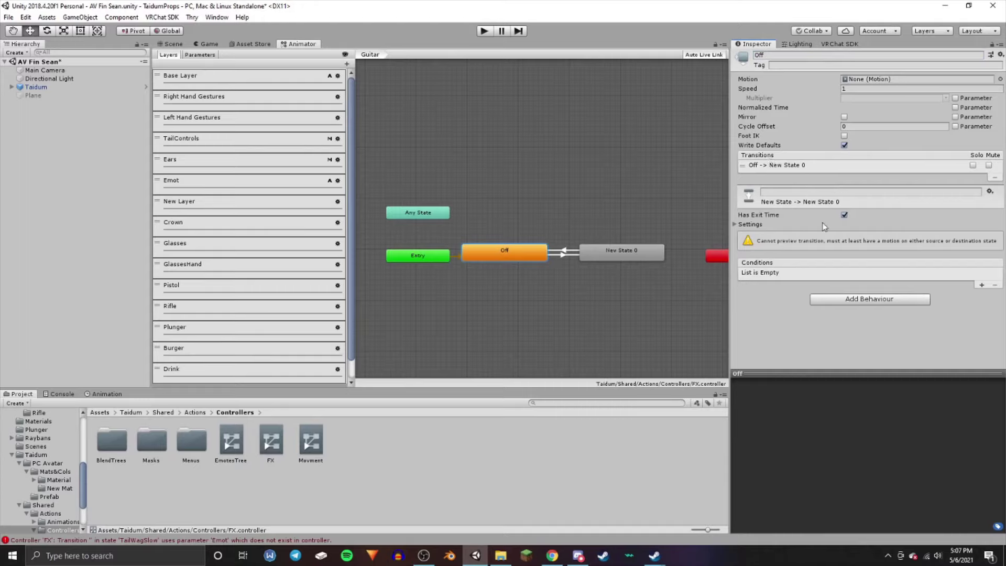
left_click(736, 225)
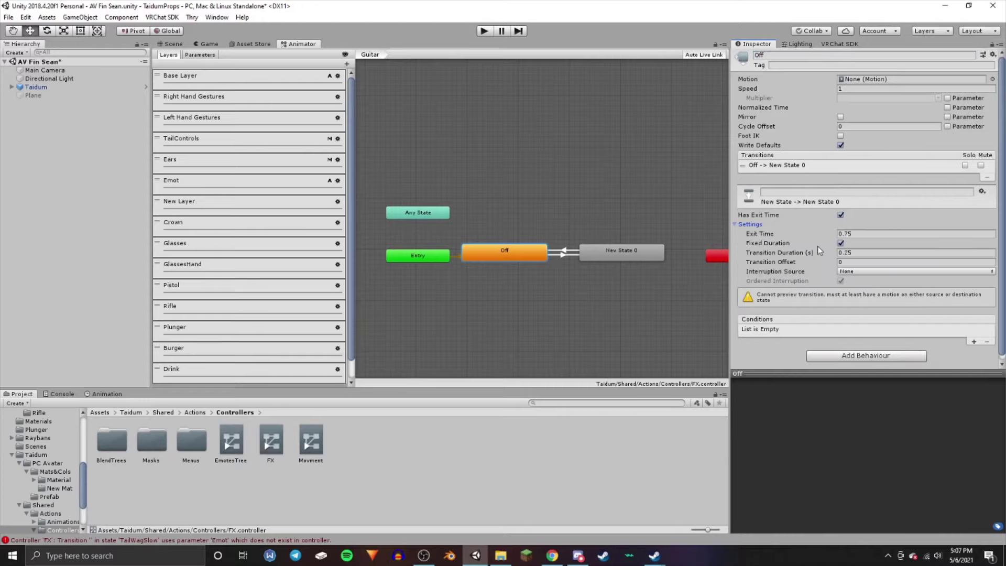
left_click(859, 233)
type("0")
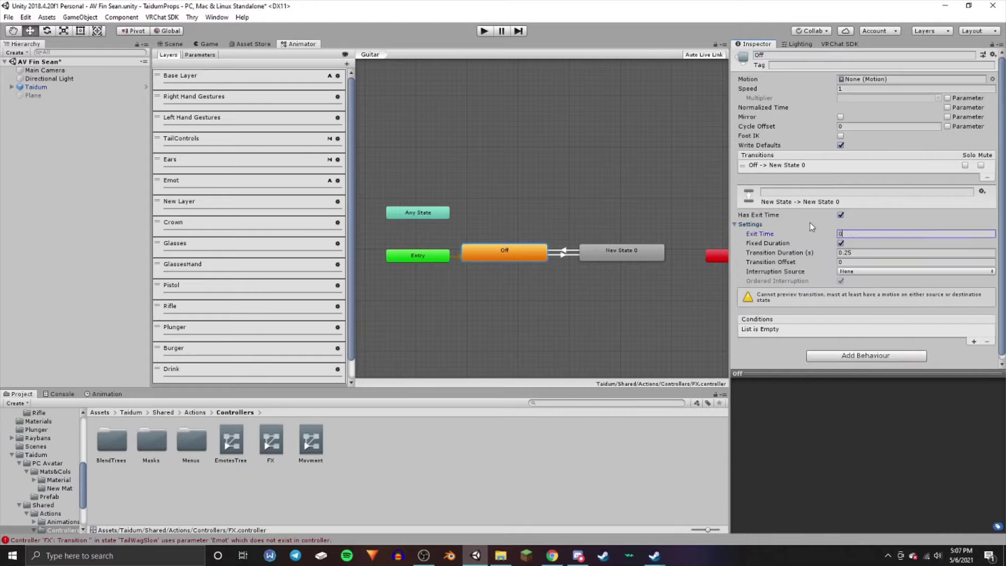
left_click(841, 215)
left_click(735, 224)
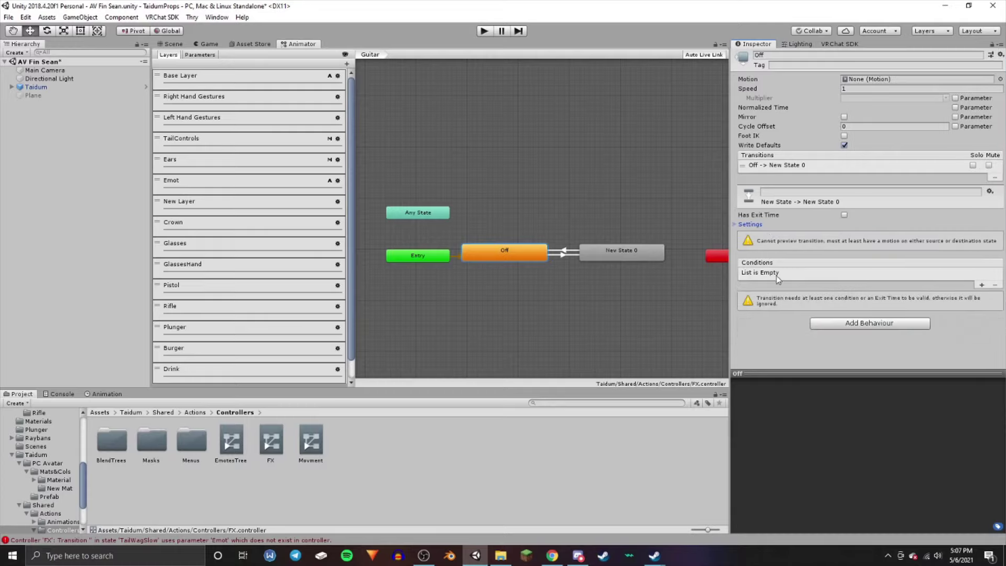
Add a condition on the Guitar parameter to the Off to New State 0 transition and set its comparison and value
left_click(982, 284)
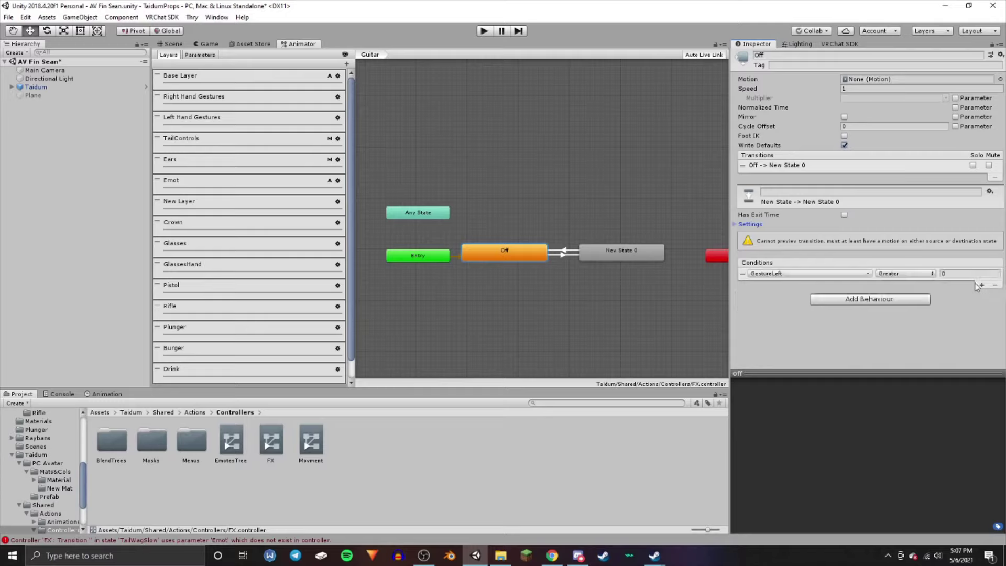
left_click(841, 274)
scroll(791, 377, "down", 2)
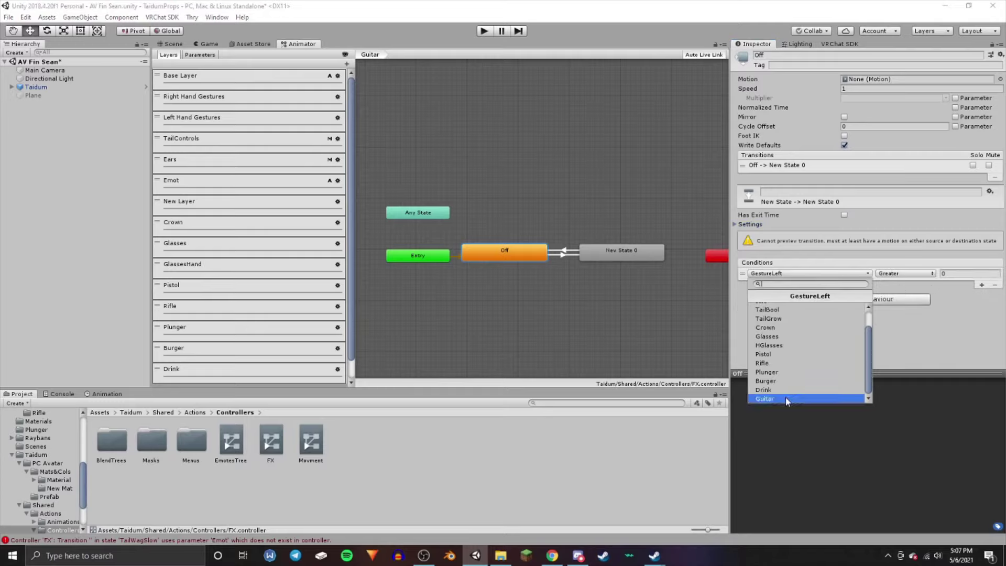
left_click(785, 397)
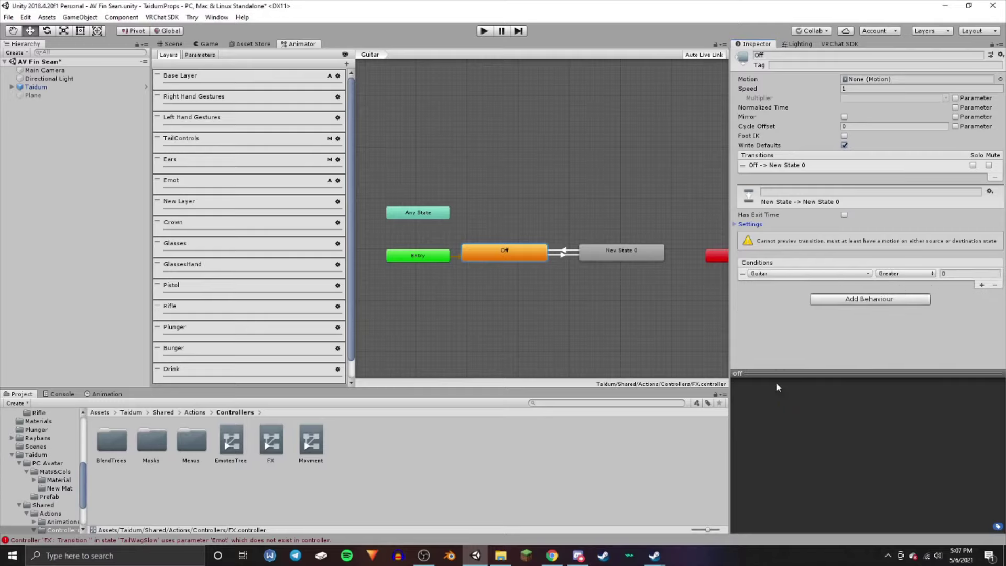
left_click(909, 273)
left_click(903, 308)
left_click(961, 272)
Set the exit time of the New State 0 to Off transition to 0 and disable Has Exit Time
left_click(589, 252)
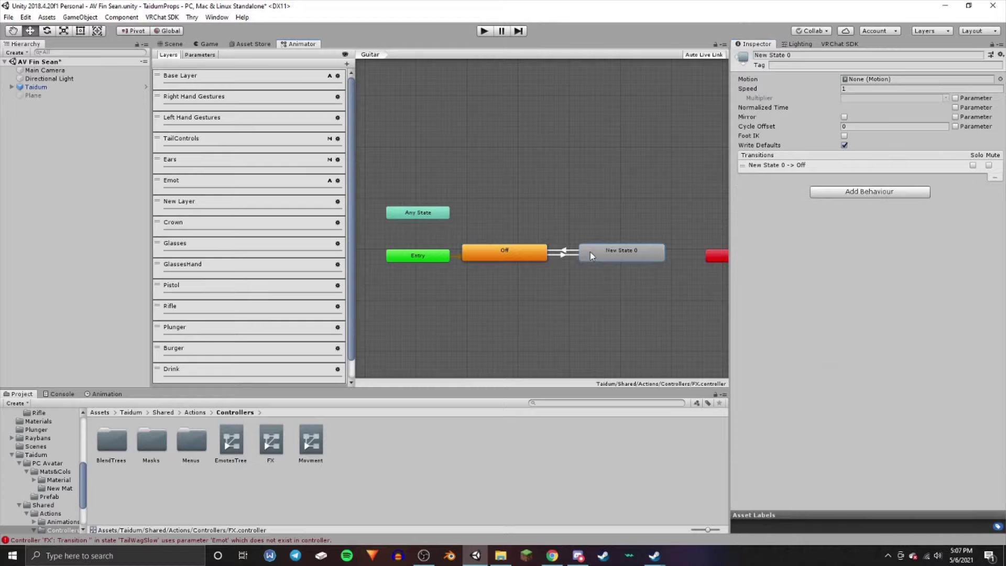
left_click(763, 165)
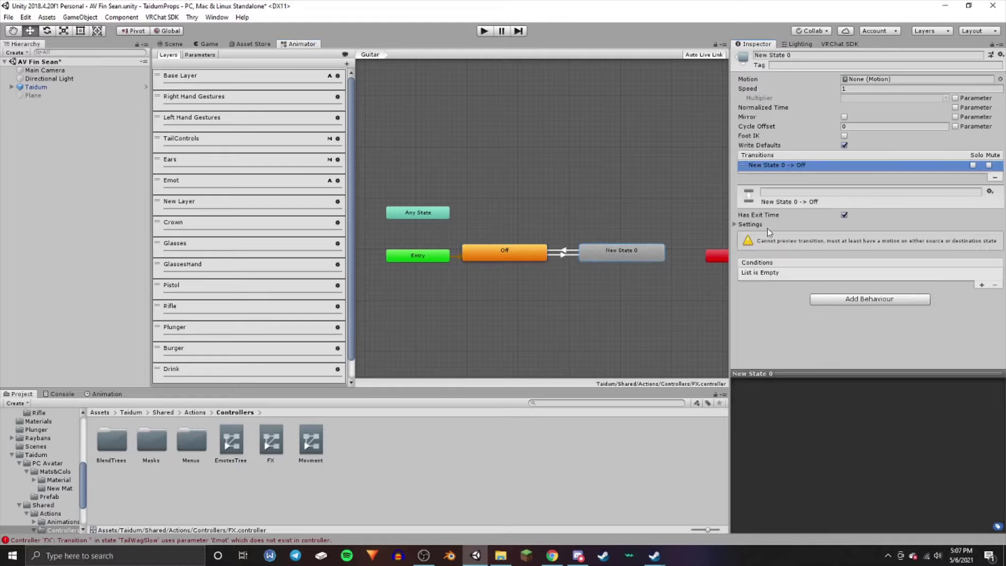
left_click(738, 224)
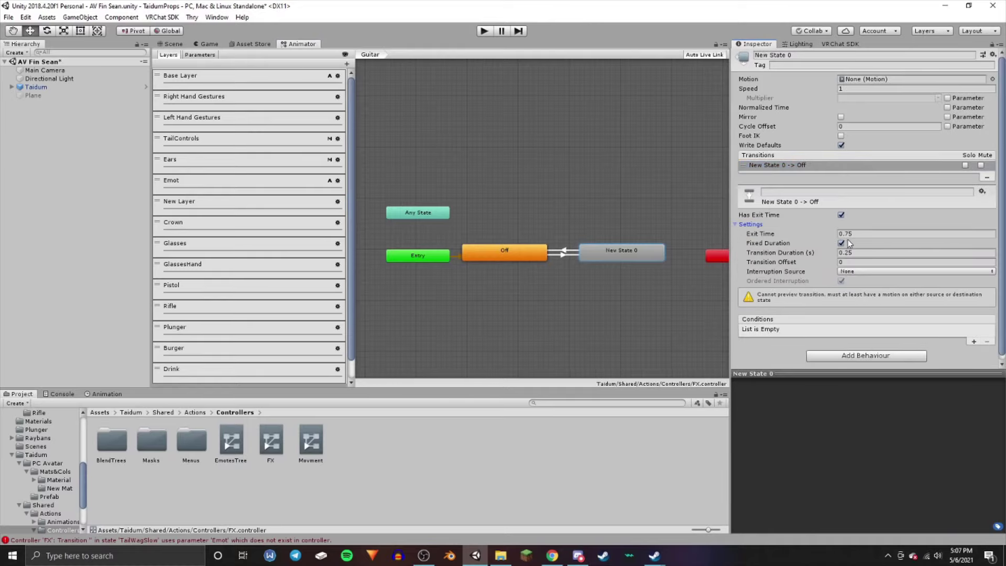
left_click(849, 236)
left_click(841, 216)
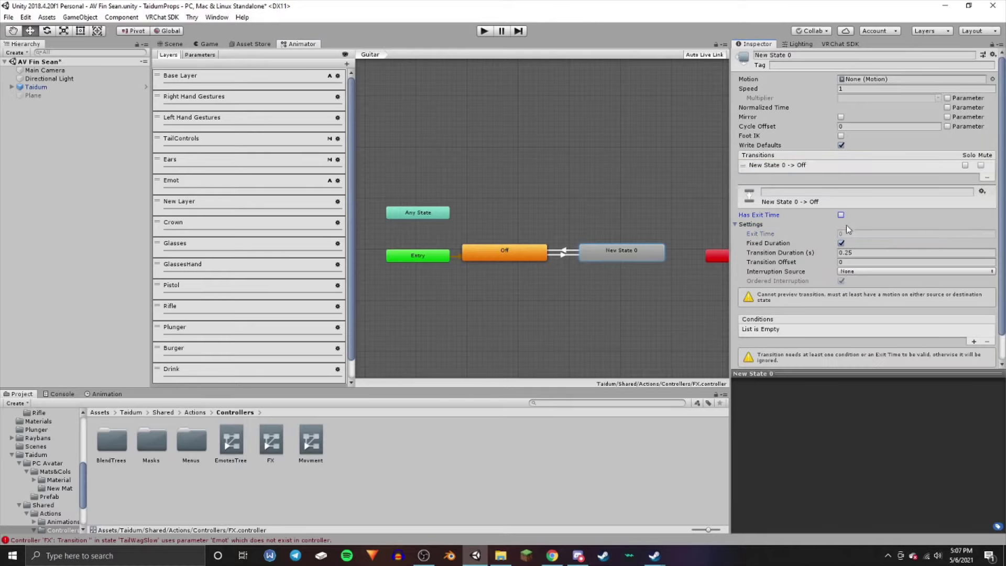
Add a condition to the New State 0 to Off transition requiring the Guitar parameter to be NotEqual to 1
scroll(847, 225, "down", 1)
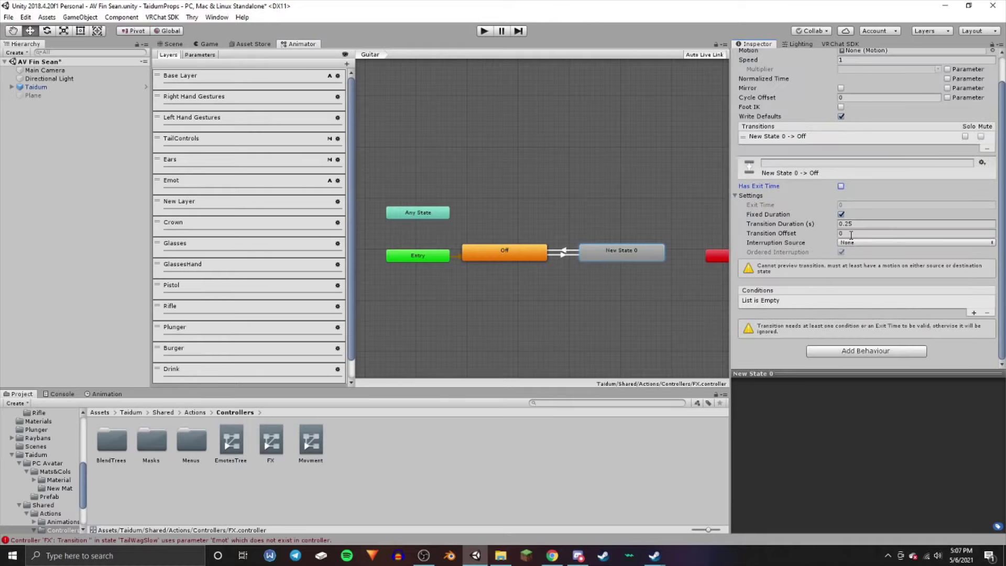
left_click(975, 313)
left_click(815, 325)
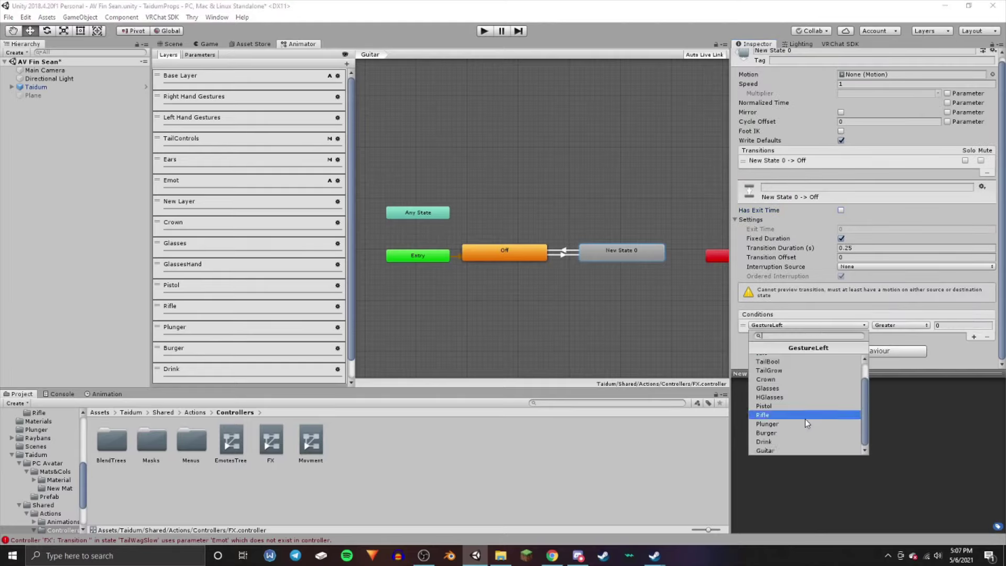
left_click(807, 450)
left_click(900, 325)
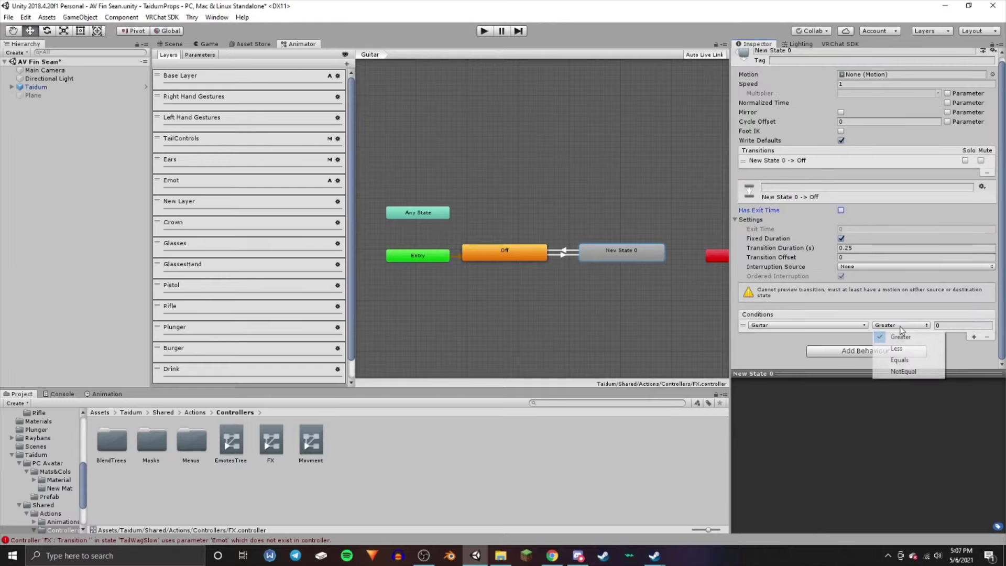
left_click(904, 371)
left_click(942, 326)
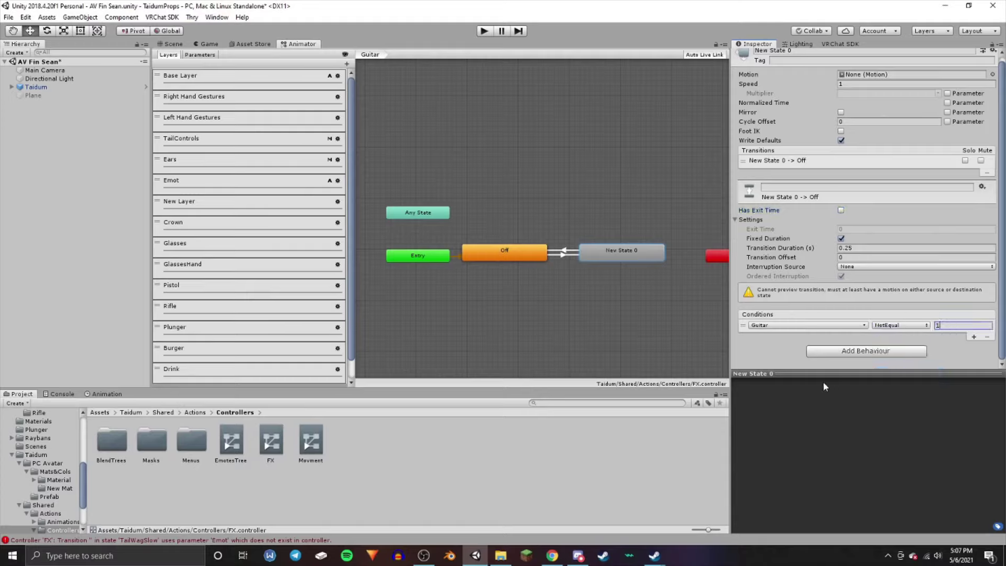
Assign the Guitar animation clip from the Assets/Guitar folder as the motion of New State 0
left_click(101, 414)
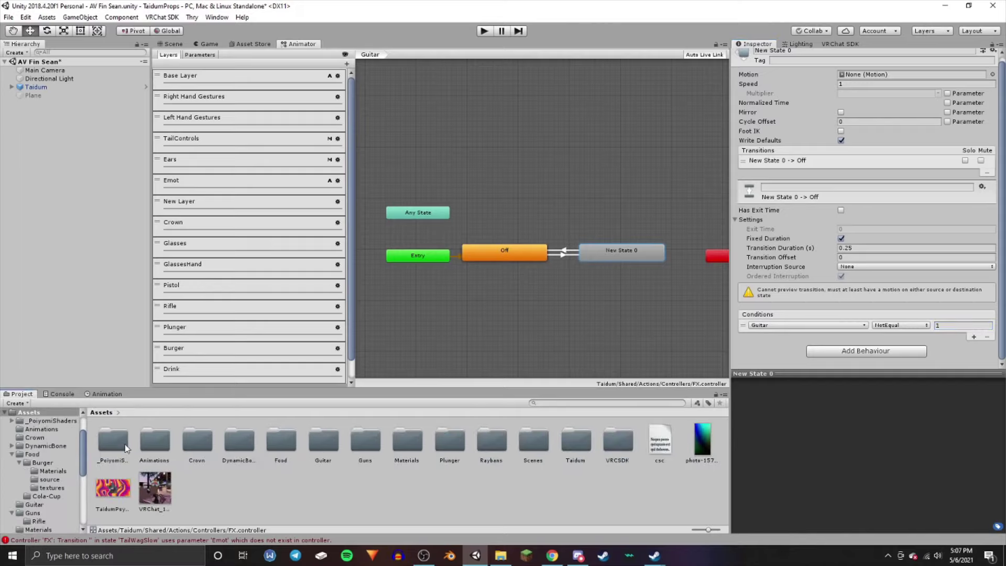
double_click(322, 446)
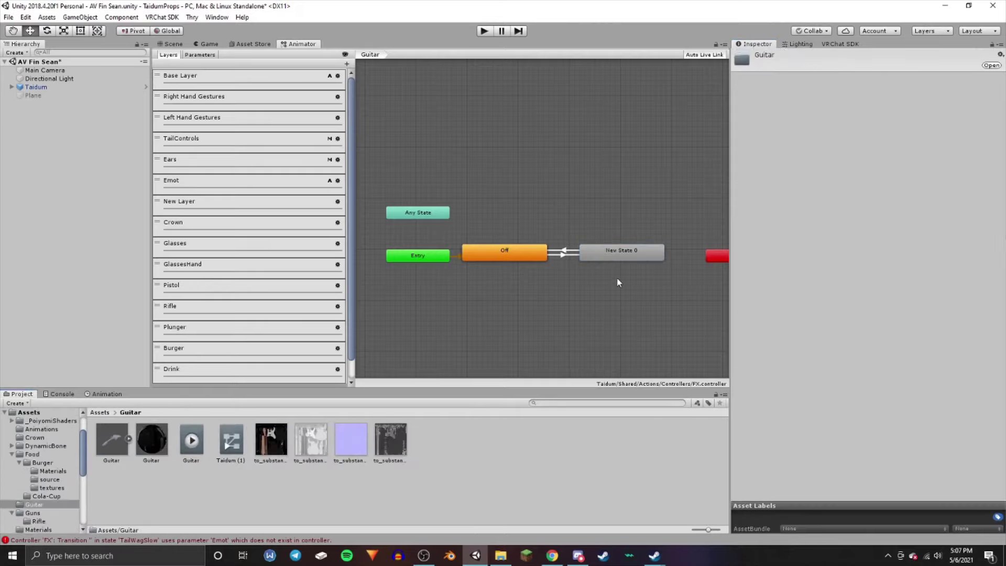
left_click(645, 259)
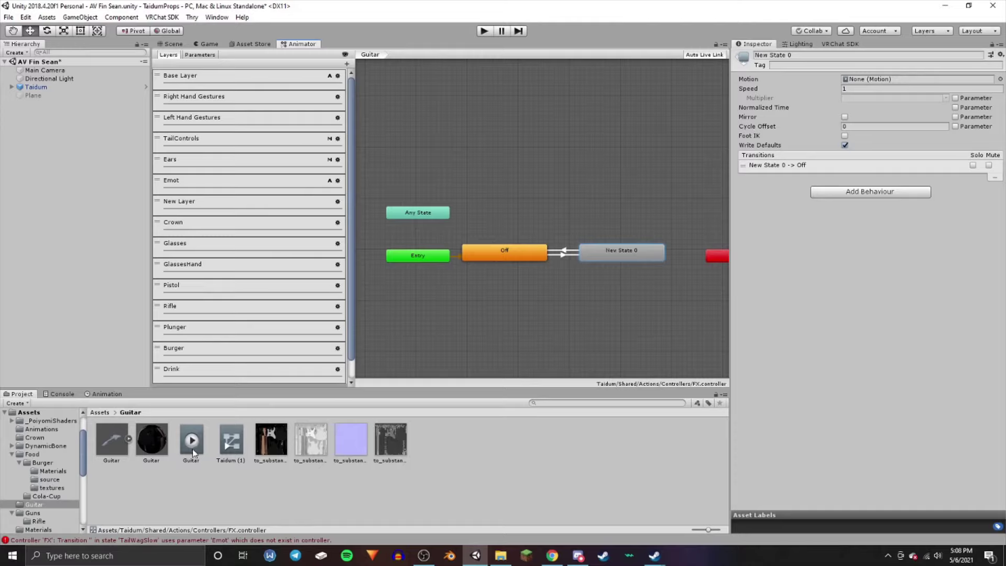
left_click_drag(195, 444, 862, 85)
Rename New State 0 as On and review its transition to Off
left_click(776, 55)
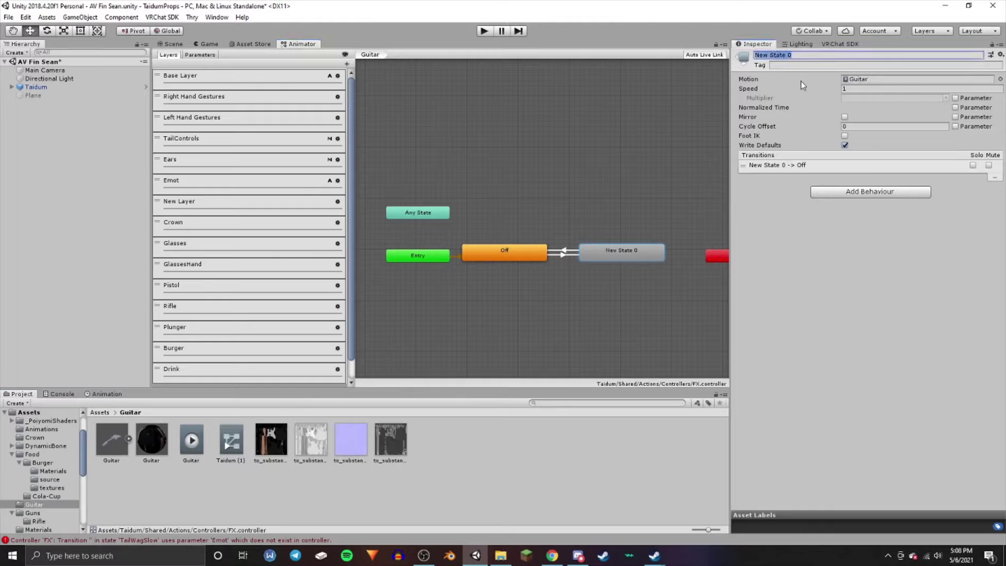
key("BackSpace")
type("On")
key("Return")
left_click(787, 165)
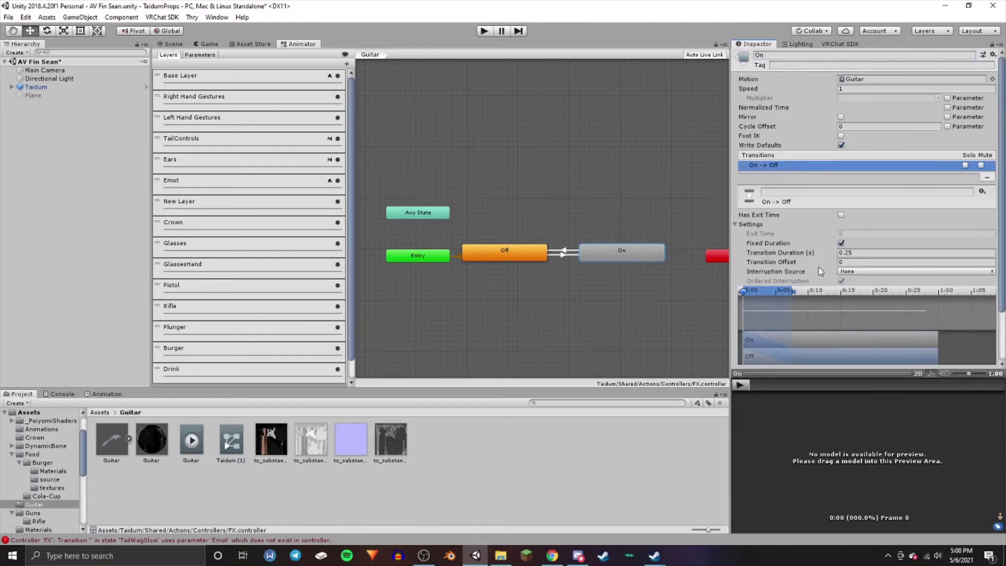
scroll(819, 266, "down", 1)
left_click(492, 307)
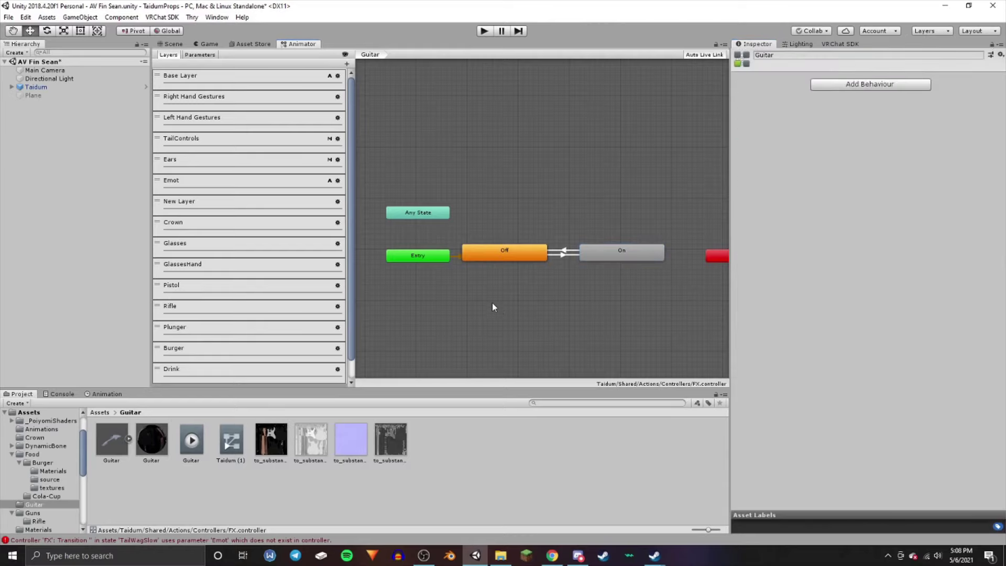
Open the Taidum avatar's Para expression parameters and enter Guitar as the name of Parameter 6
left_click(49, 87)
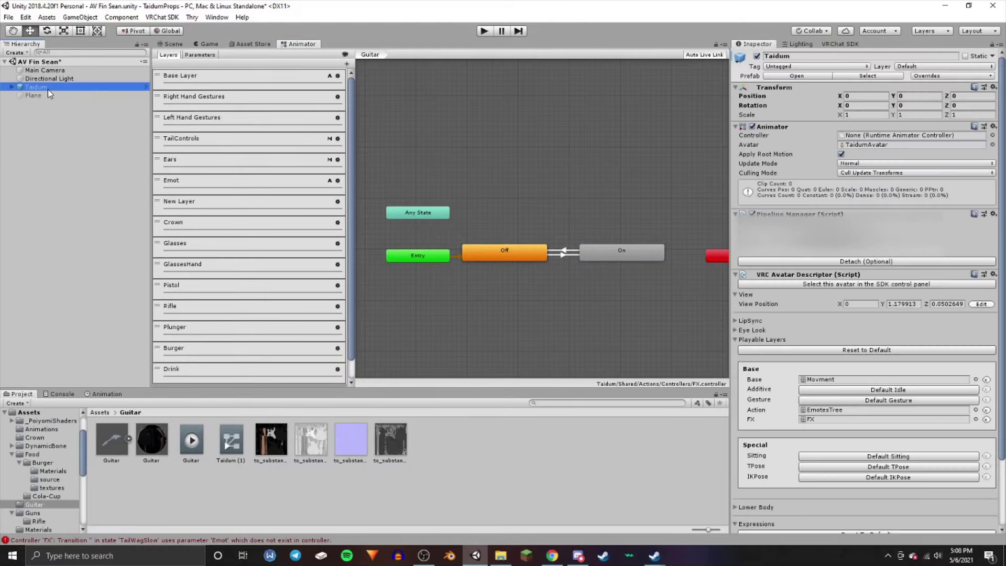
scroll(836, 346, "down", 3)
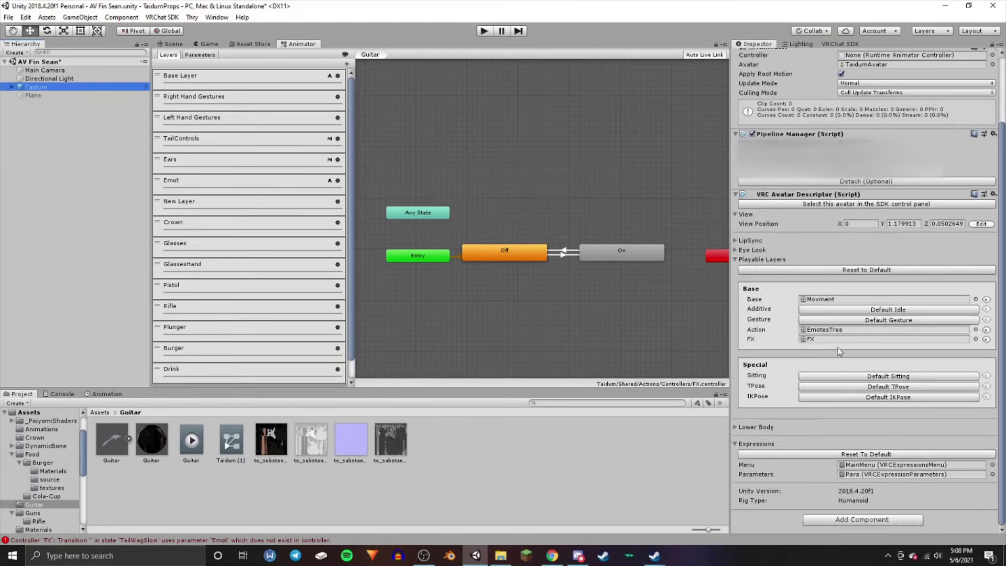
double_click(865, 473)
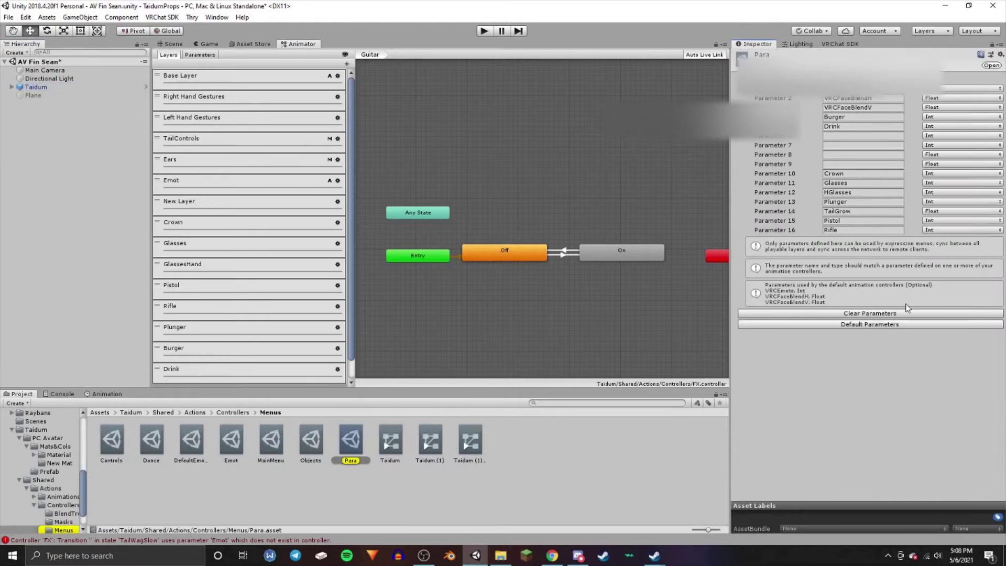
left_click(841, 137)
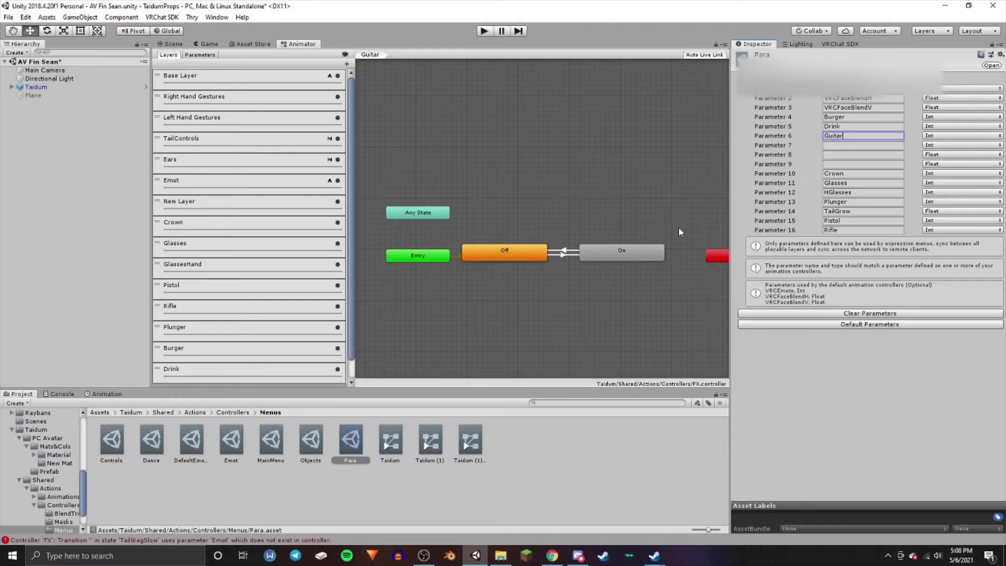
Return to the Taidum avatar's descriptor and locate its MainMenu expressions menu
left_click(42, 87)
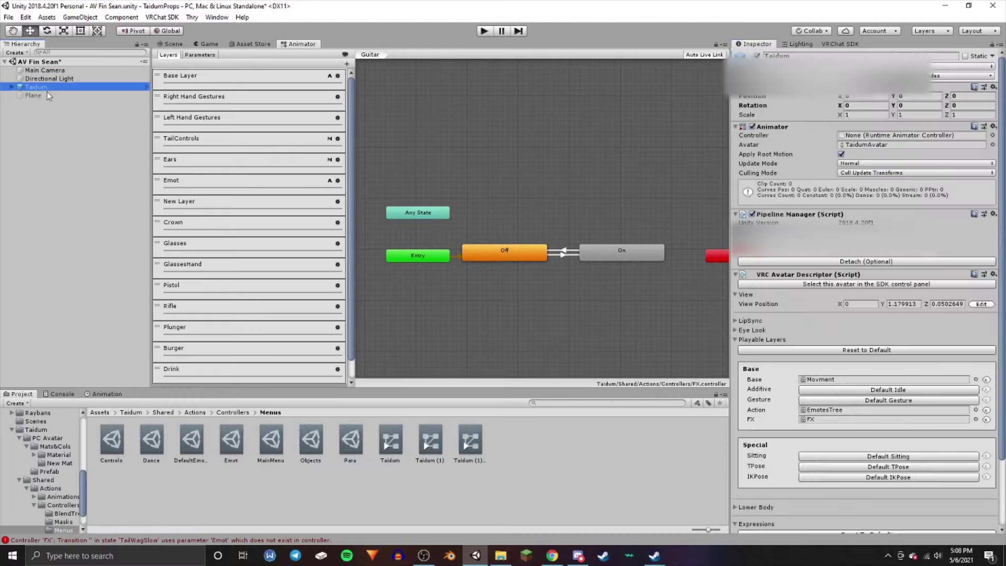
scroll(870, 401, "down", 3)
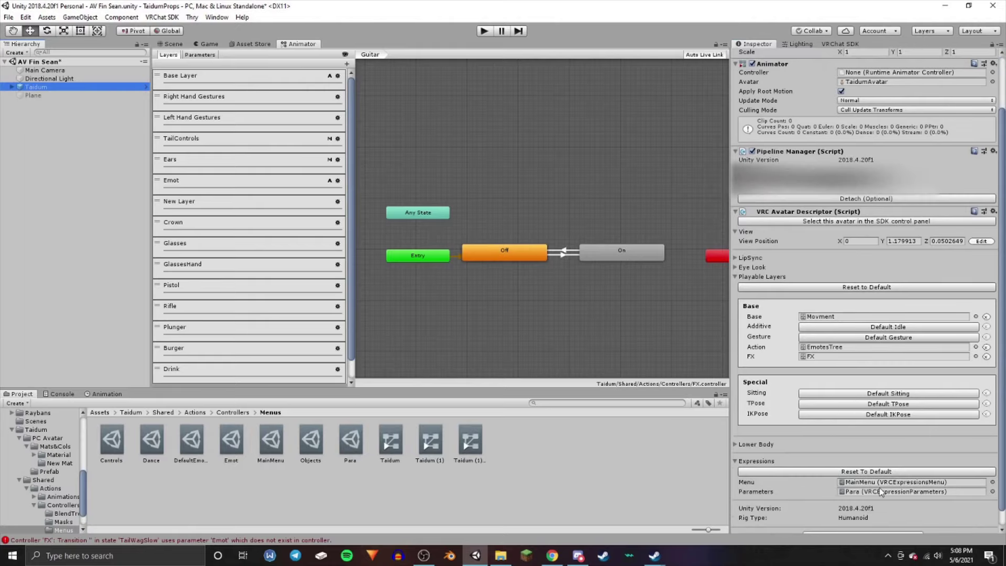